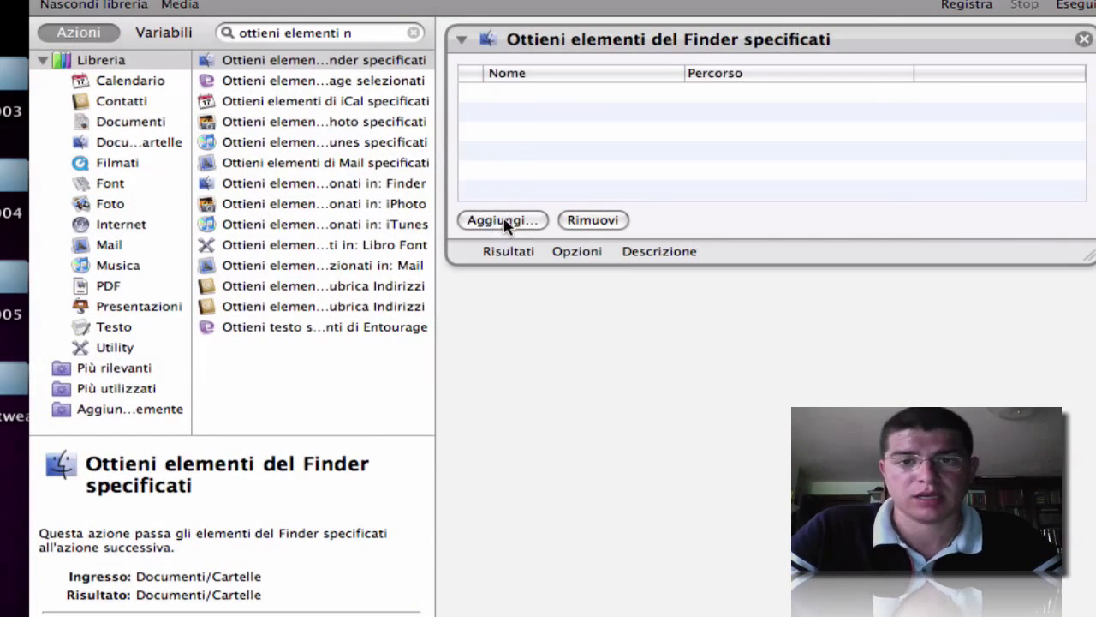
left_click(504, 221)
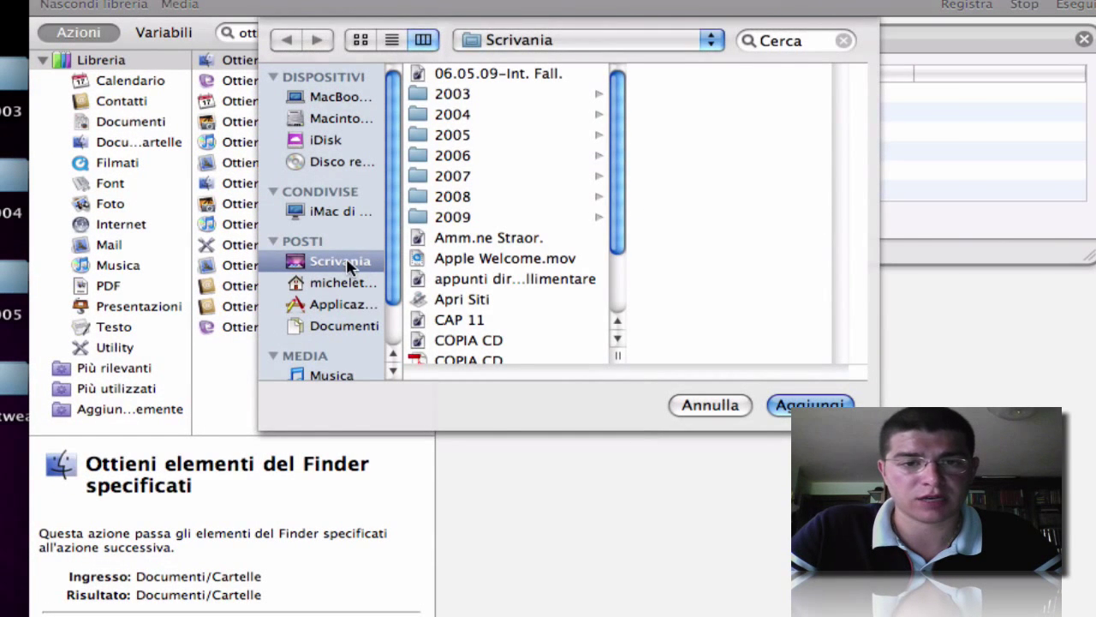
left_click(329, 327)
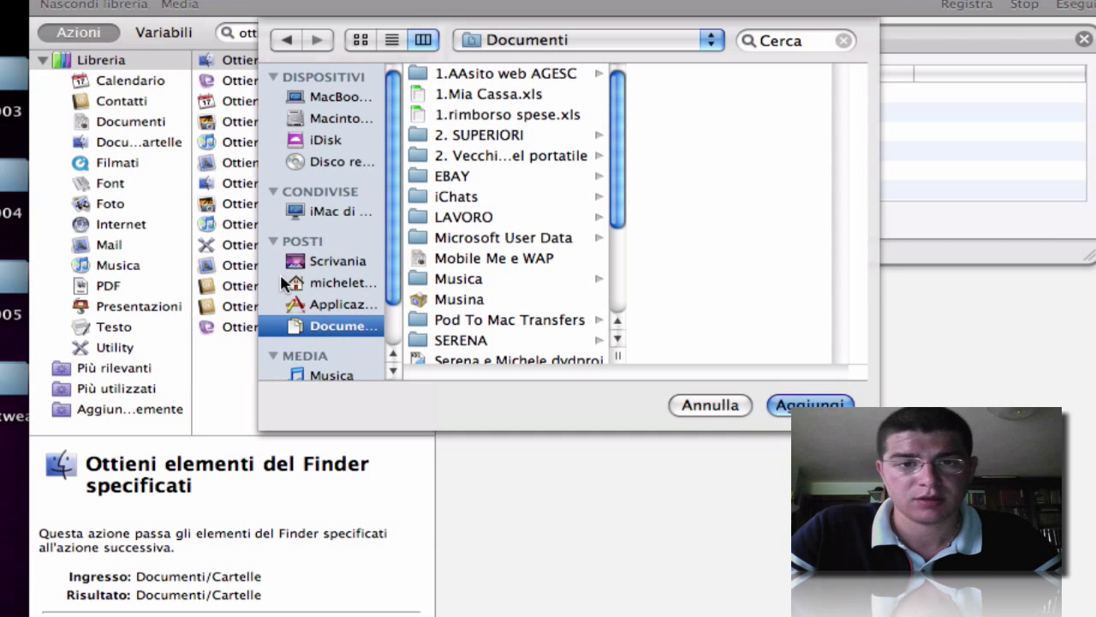
left_click(359, 282)
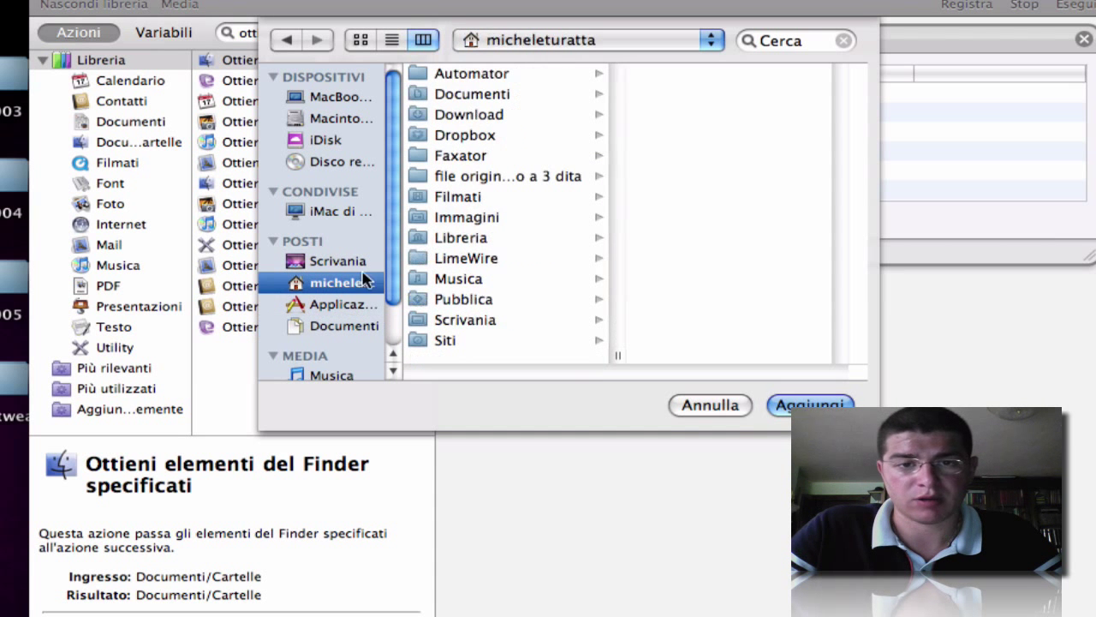
left_click(468, 163)
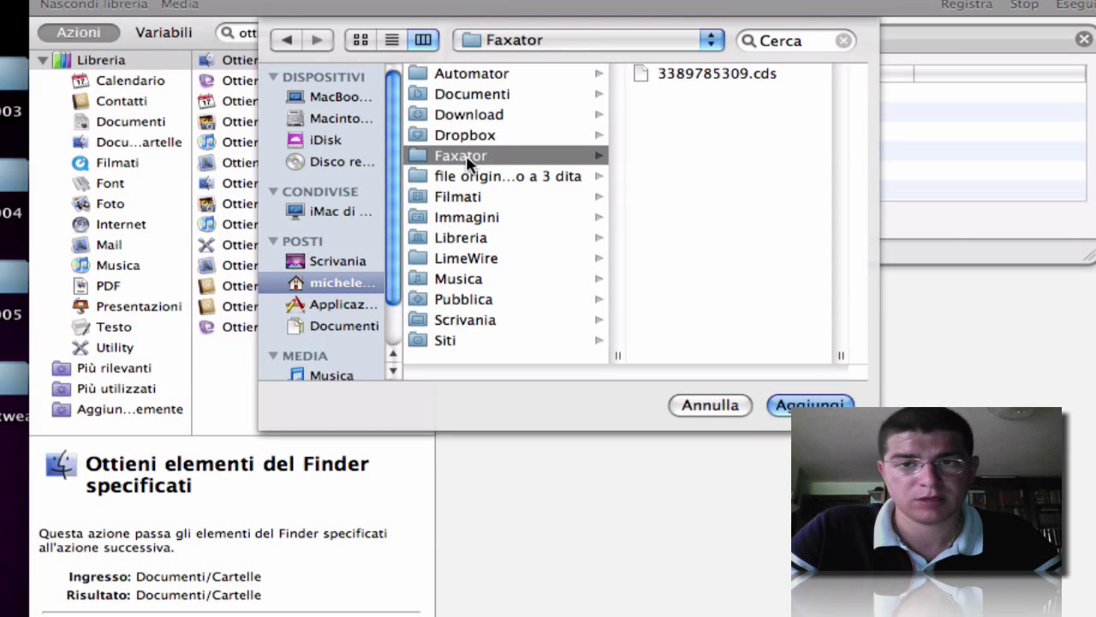
left_click(692, 79)
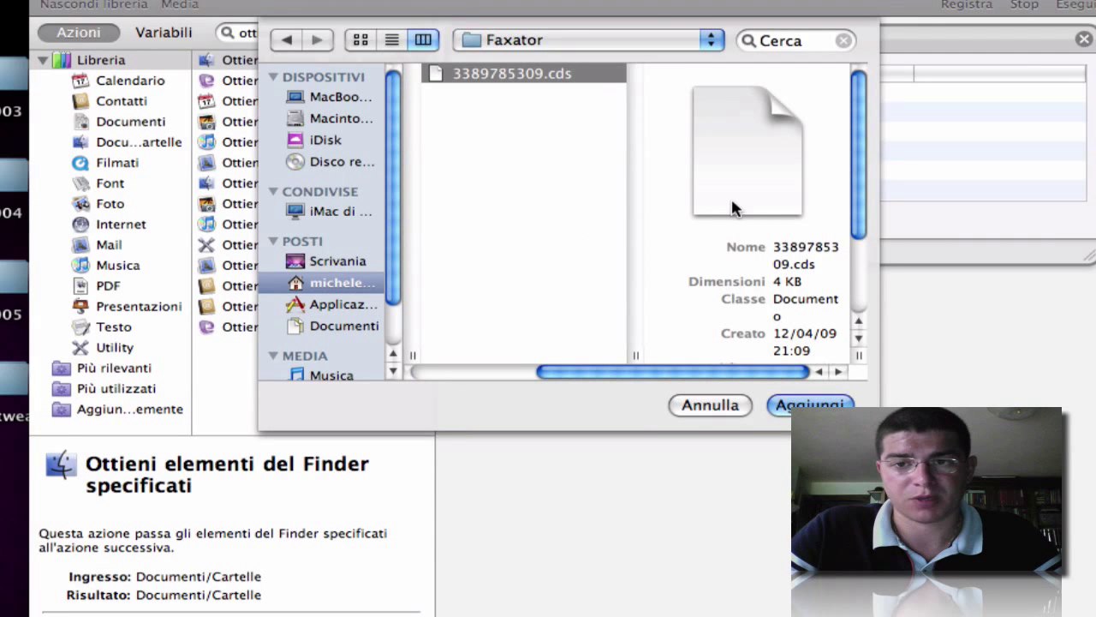
left_click(797, 404)
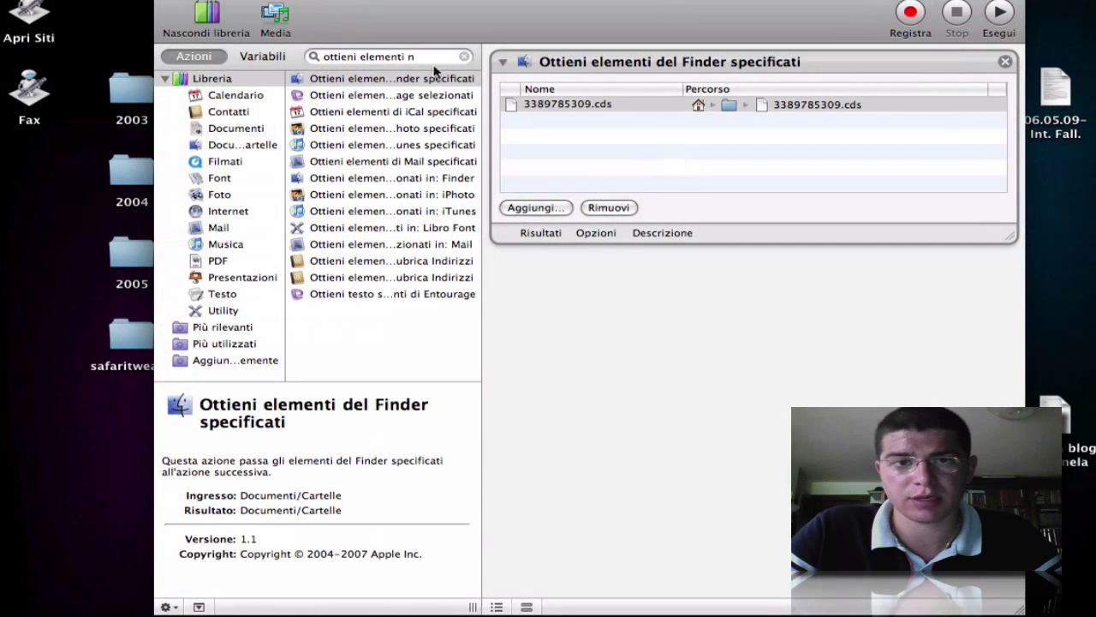
left_click(431, 60)
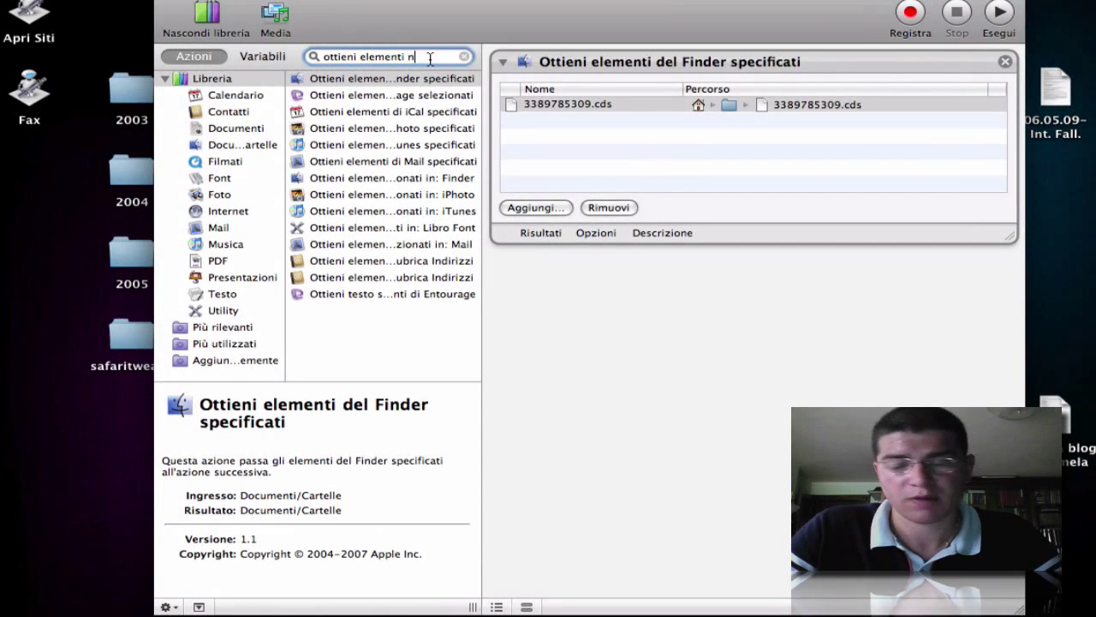
- Search 'nuovo messaggio' and add the Nuovo messaggio e-mail action to the workflow
key("BackSpace")
key("BackSpace")
key("BackSpace")
key("BackSpace")
key("BackSpace")
key("BackSpace")
key("BackSpace")
key("BackSpace")
key("BackSpace")
key("BackSpace")
key("BackSpace")
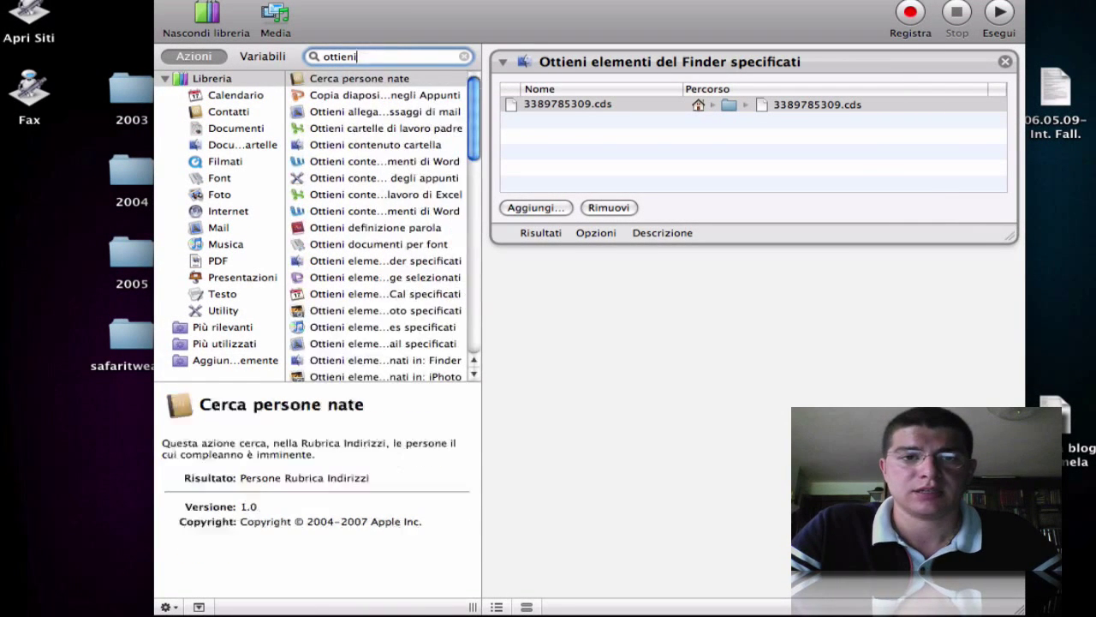
key("BackSpace")
key("BackSpace")
key("BackSpace")
key("BackSpace")
key("BackSpace")
key("BackSpace")
key("BackSpace")
type("nuo")
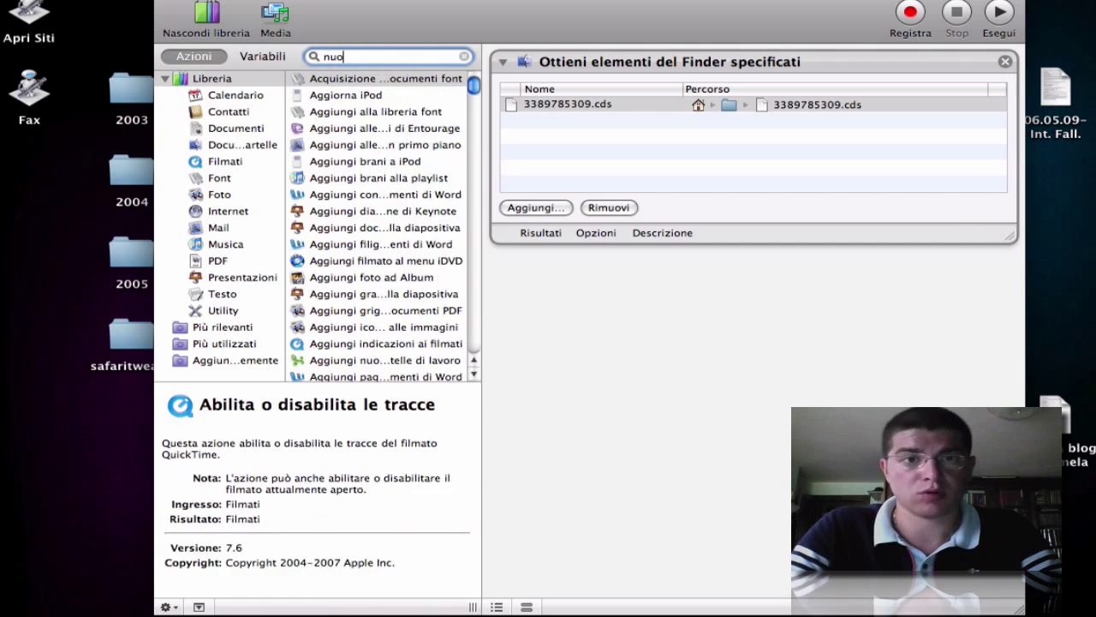
type("vo messaggio")
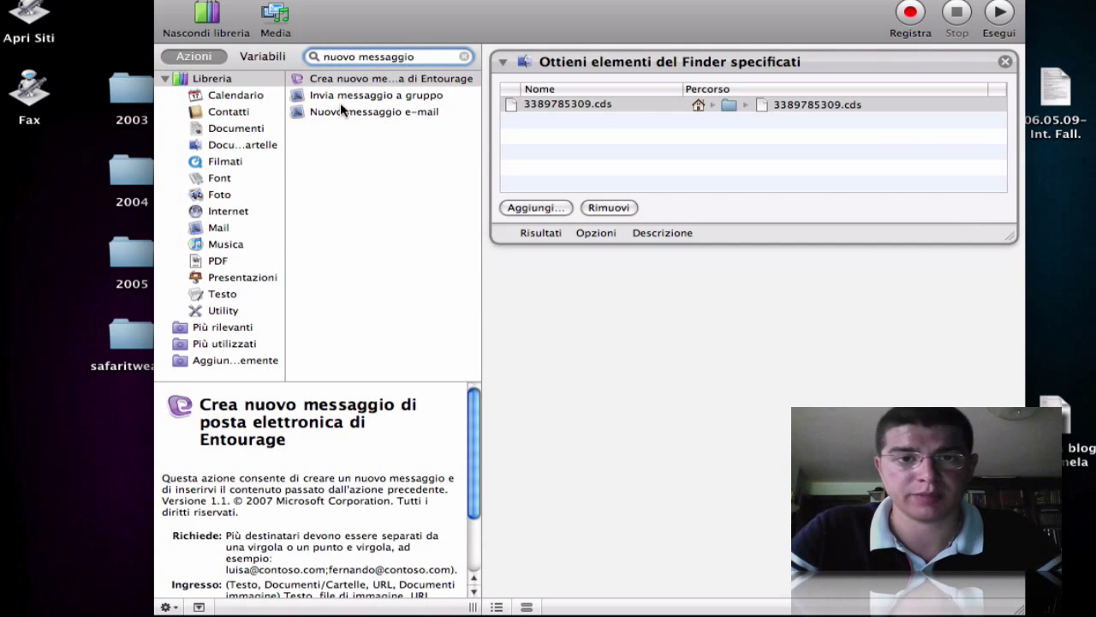
left_click_drag(376, 112, 741, 328)
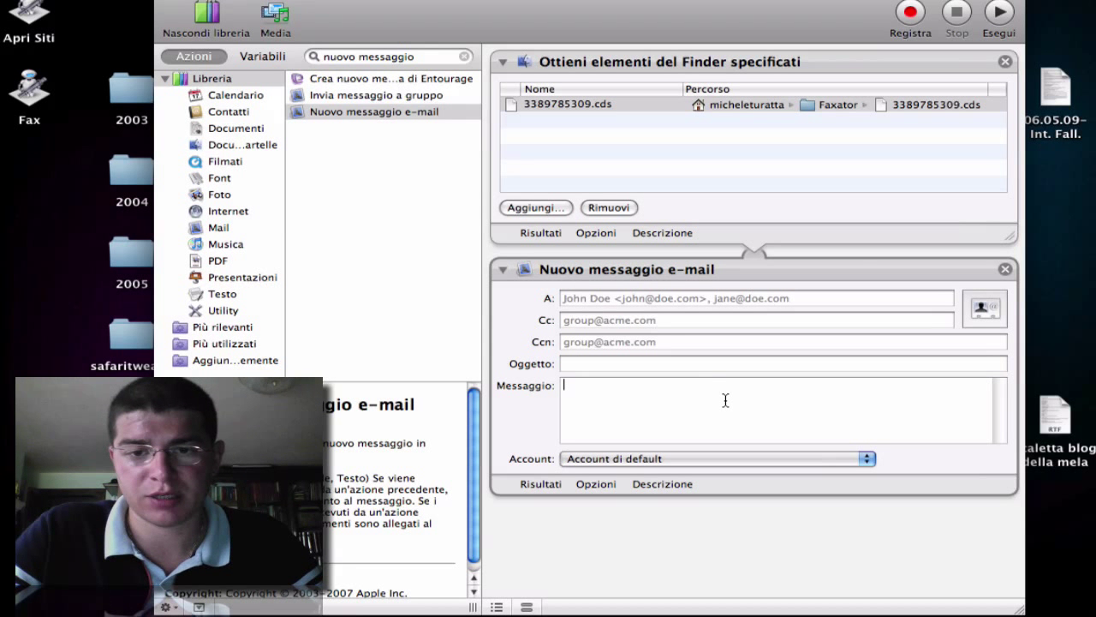
- Address the message to the fax service (faxgratis) and choose the sending mail account
left_click(650, 297)
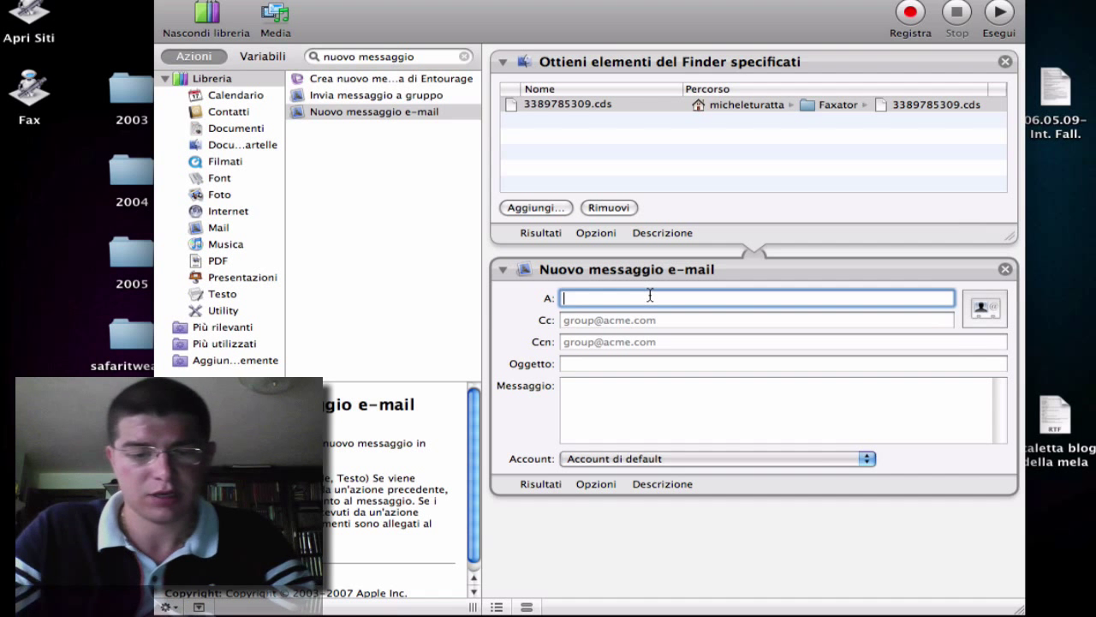
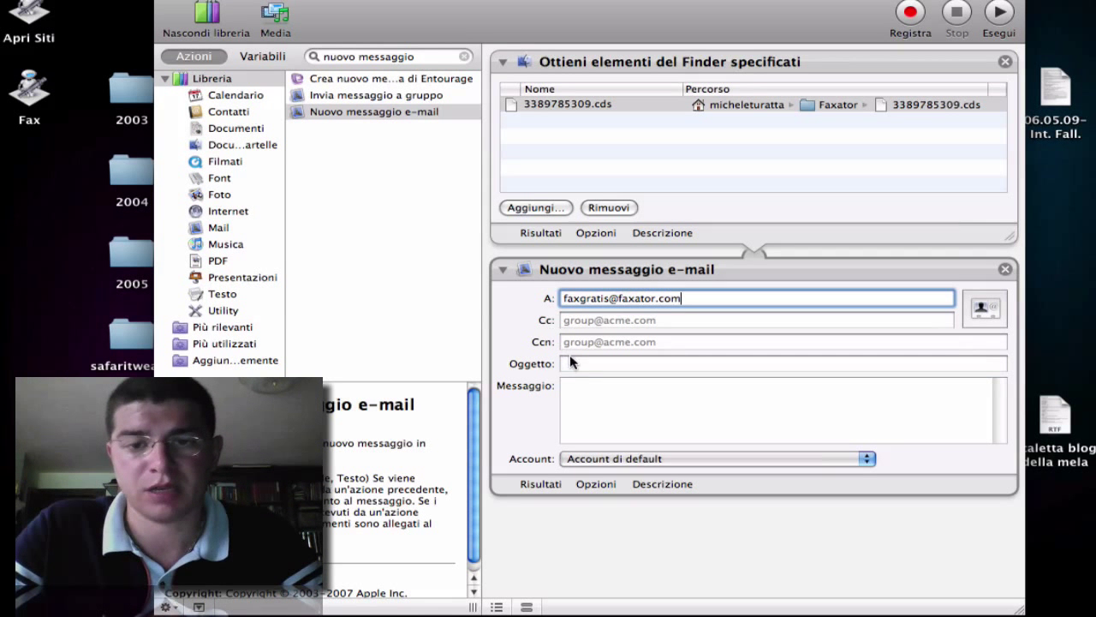
left_click(581, 363)
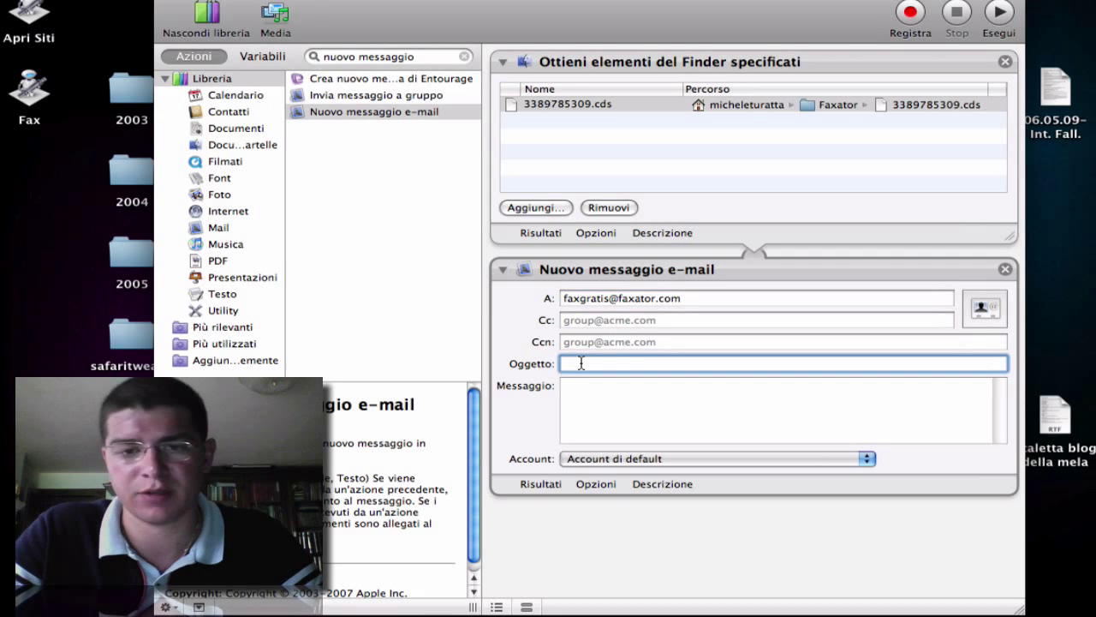
left_click(592, 458)
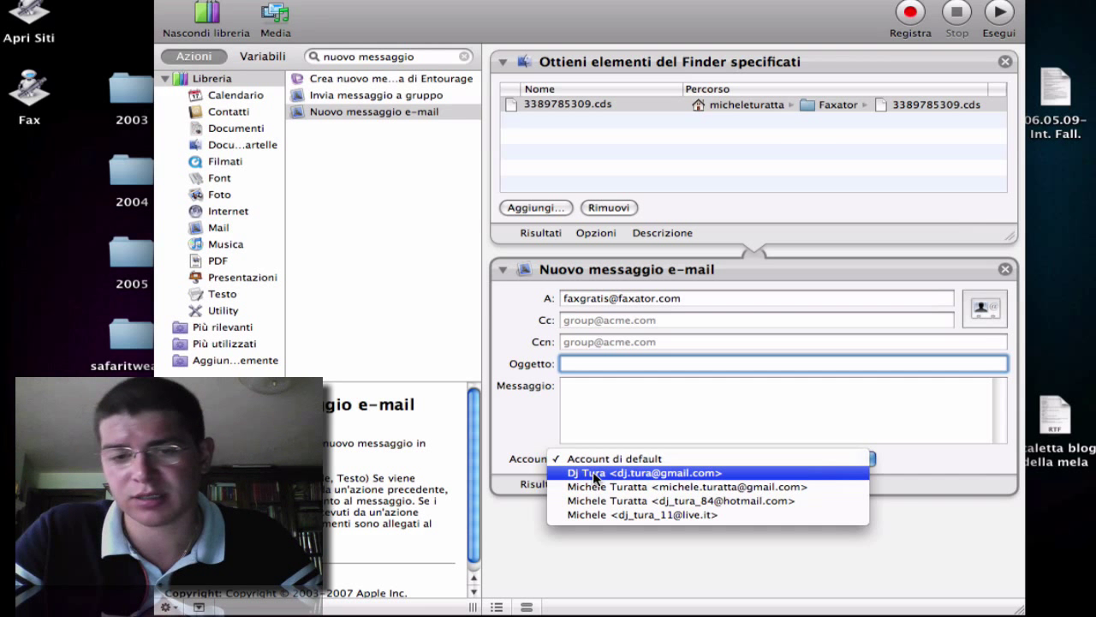
left_click(594, 474)
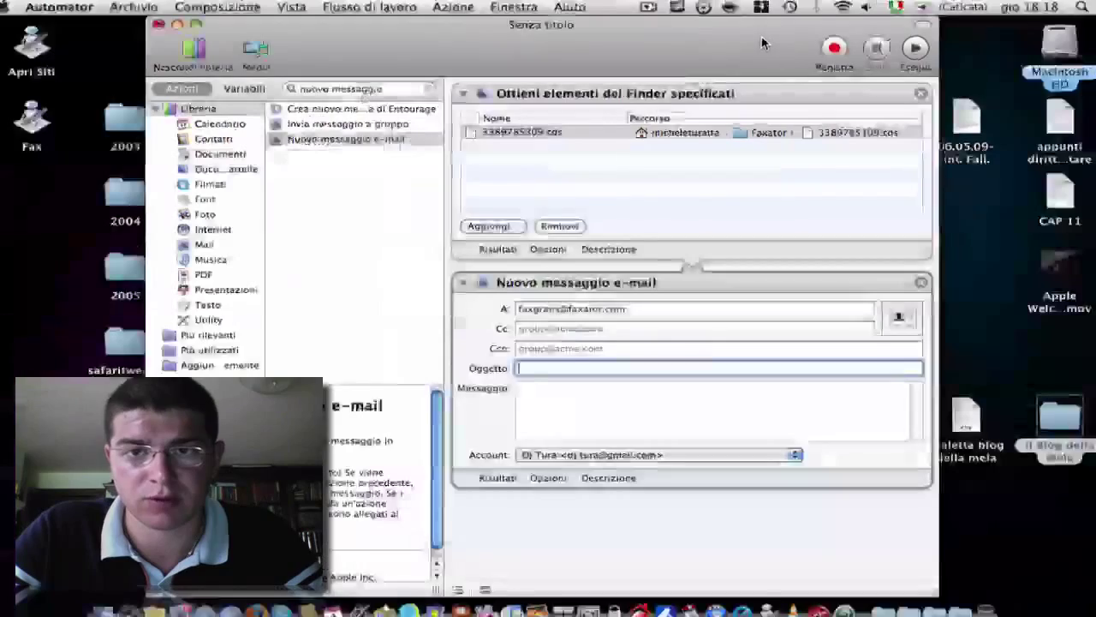
- Run the workflow to create the fax draft in Mail, then minimize the Keynote and Finder windows
left_click(913, 50)
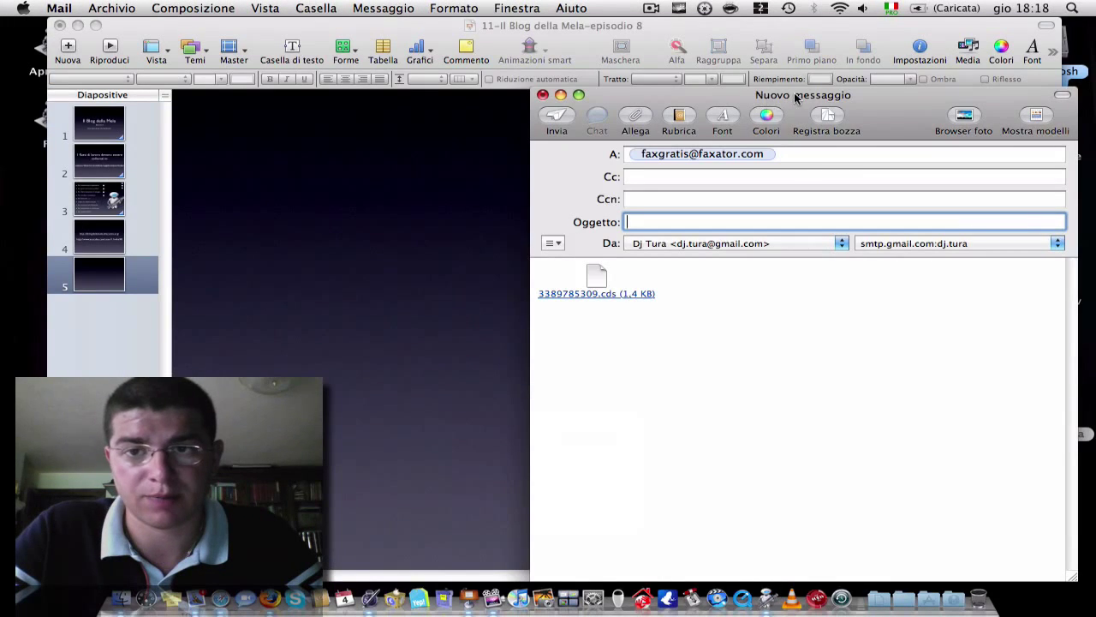
left_click_drag(794, 98, 597, 59)
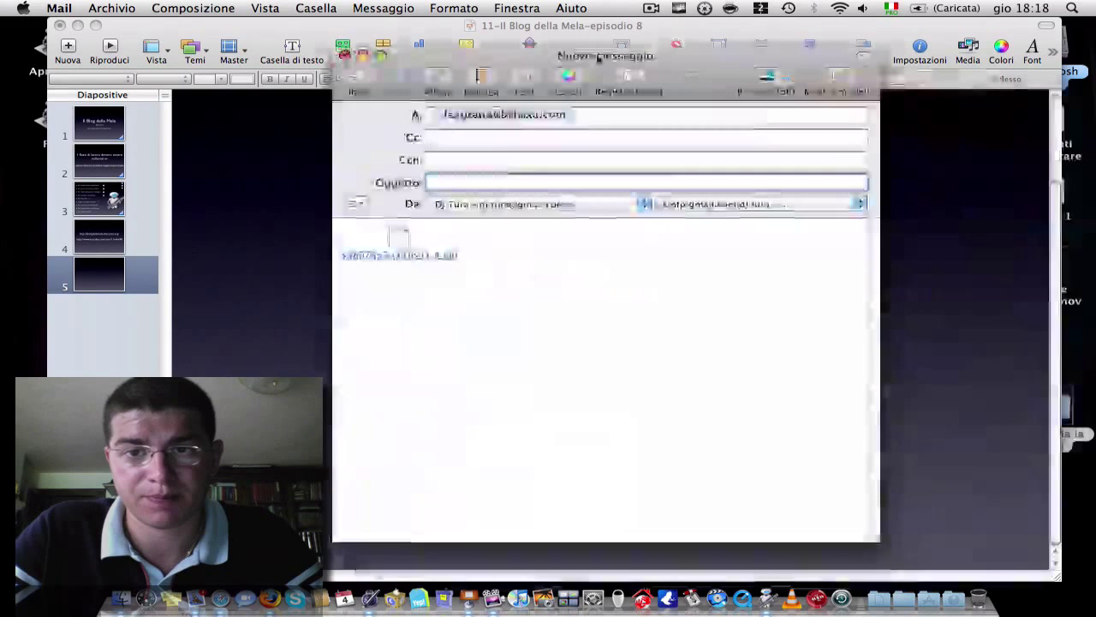
left_click(78, 25)
left_click(256, 29)
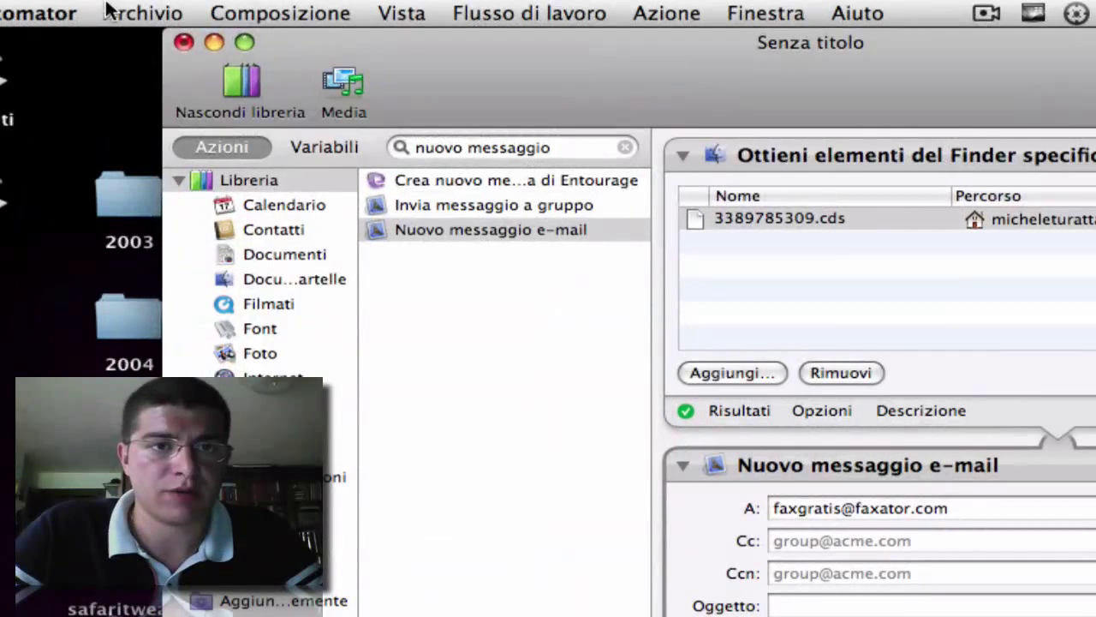
- Save the workflow as an Applicazione named 'fax', then close its window
left_click(121, 13)
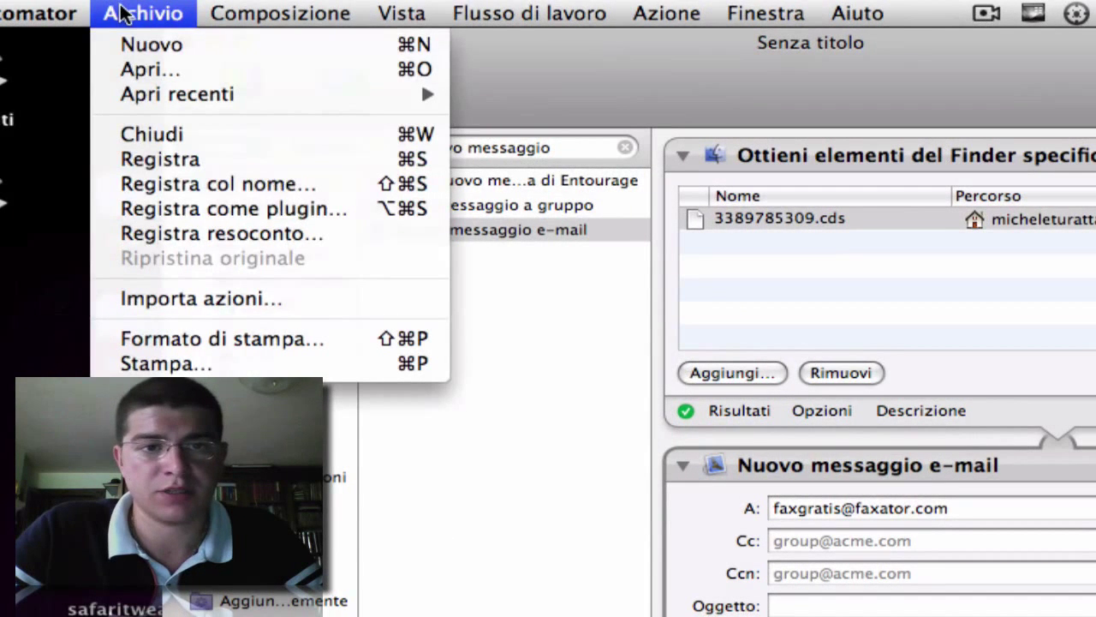
left_click(214, 184)
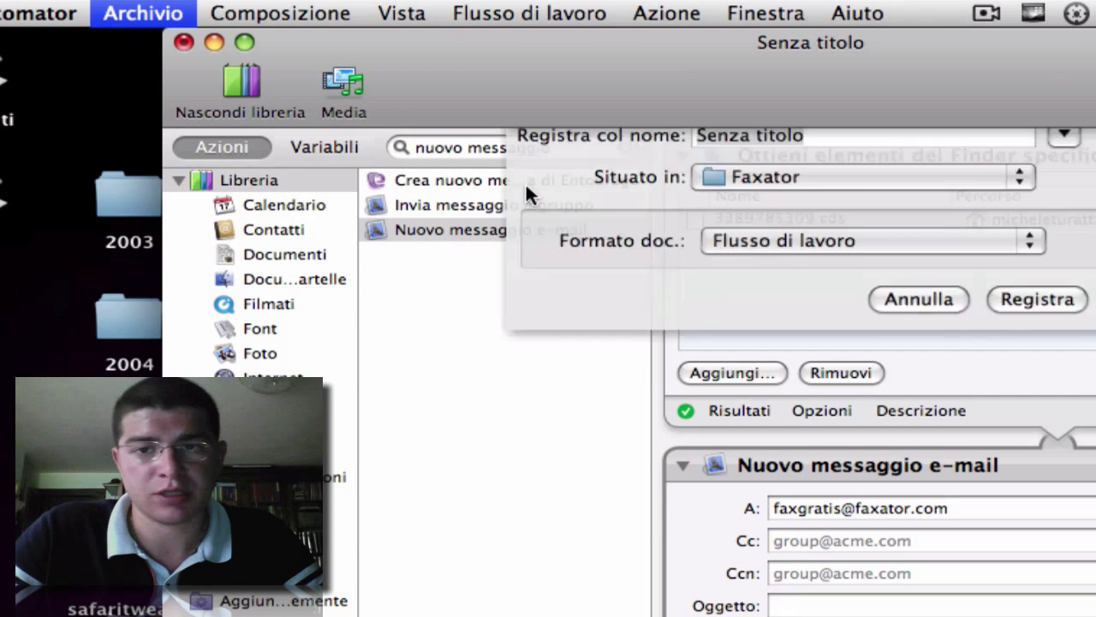
type("fax")
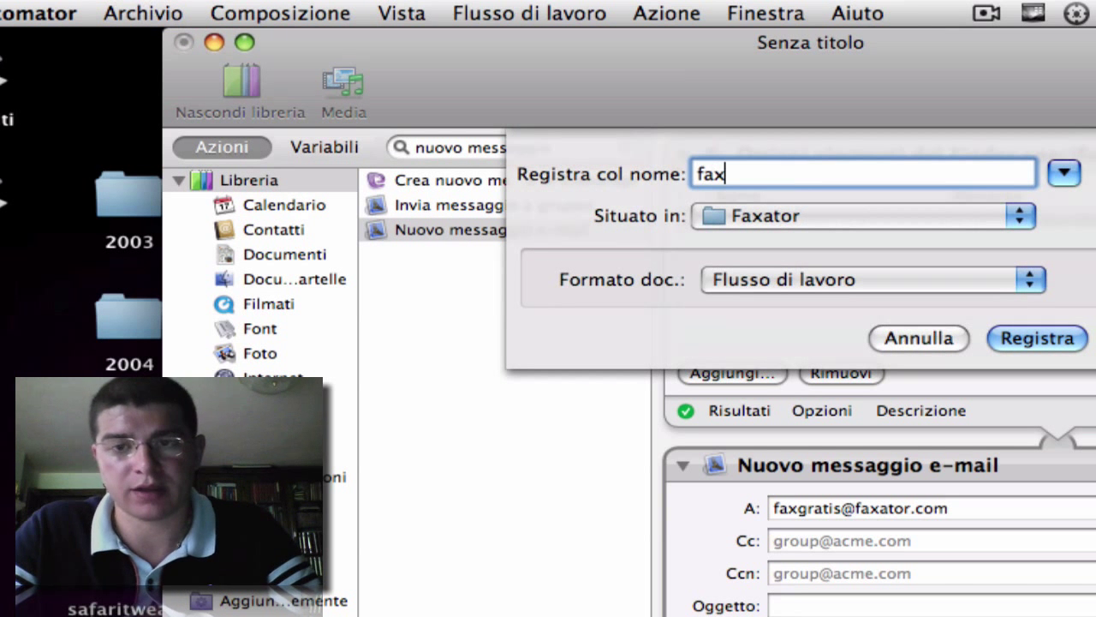
left_click(865, 276)
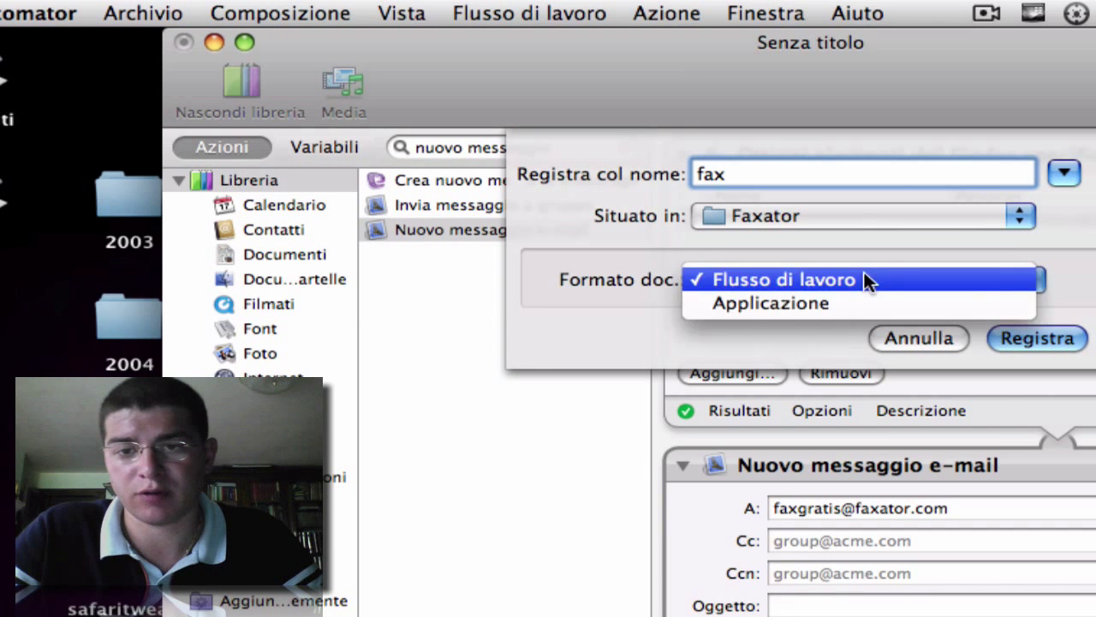
left_click(826, 300)
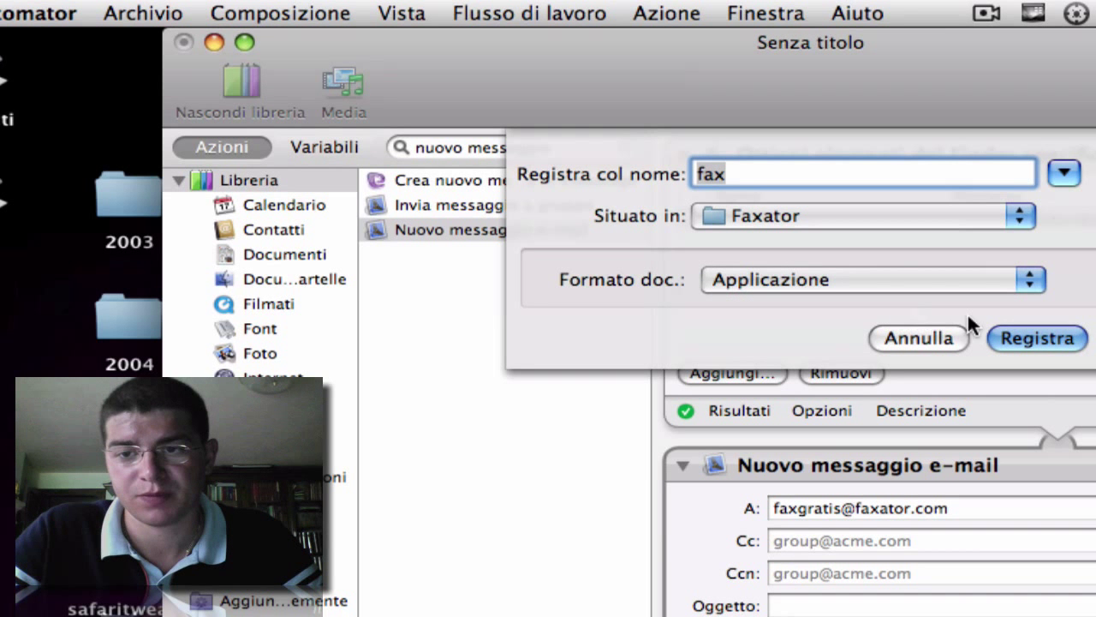
left_click(1016, 332)
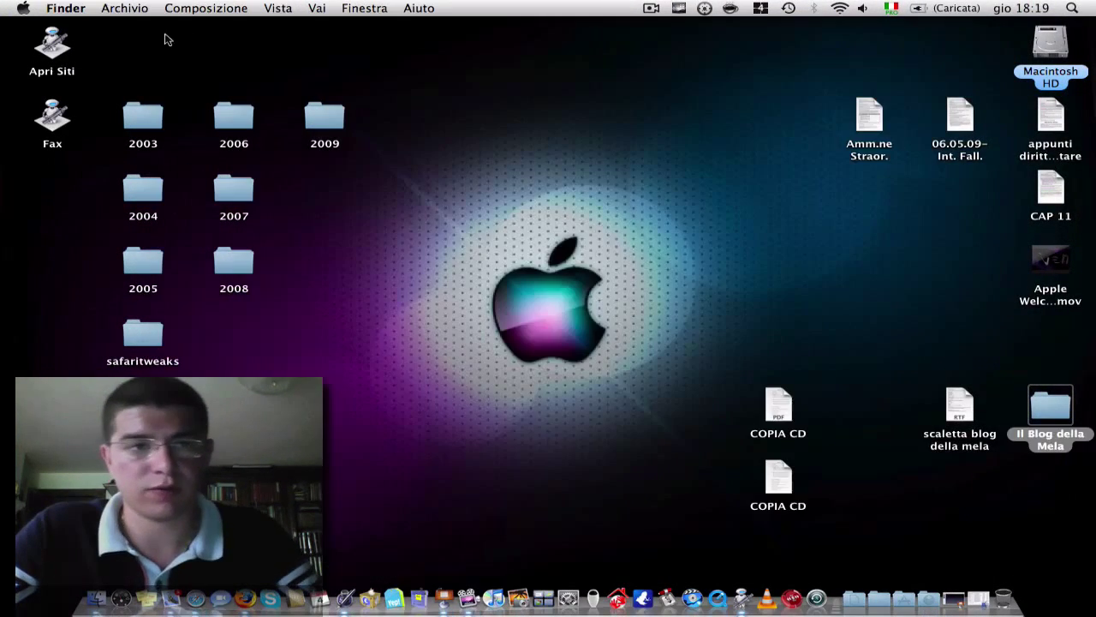
left_click(175, 26)
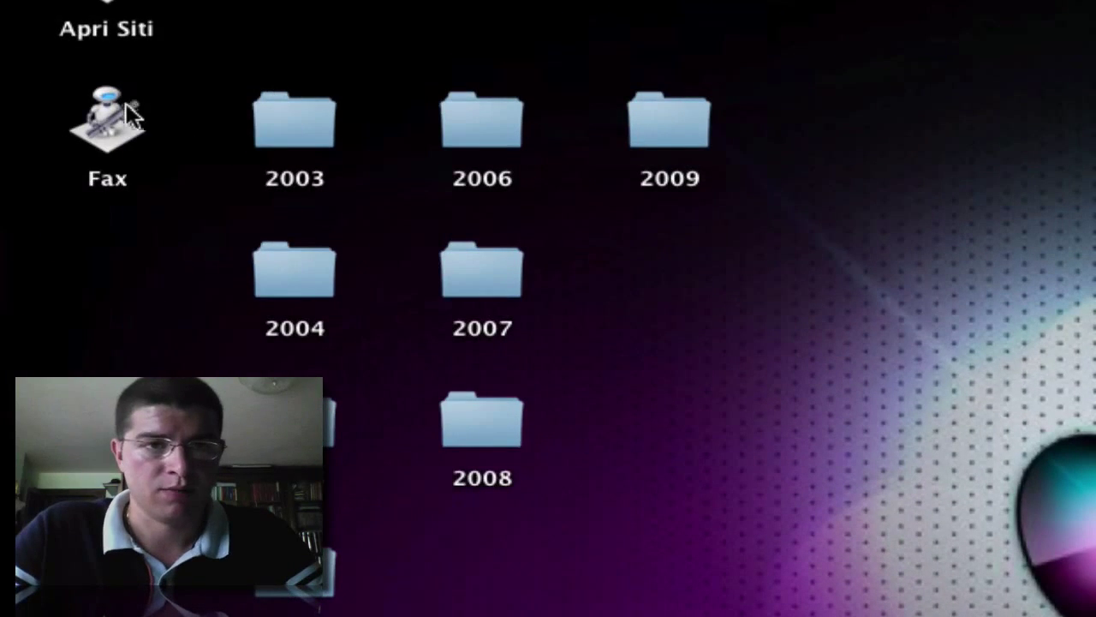
- Launch the Fax app from the desktop to generate the fax message with its attachment
left_click(126, 107)
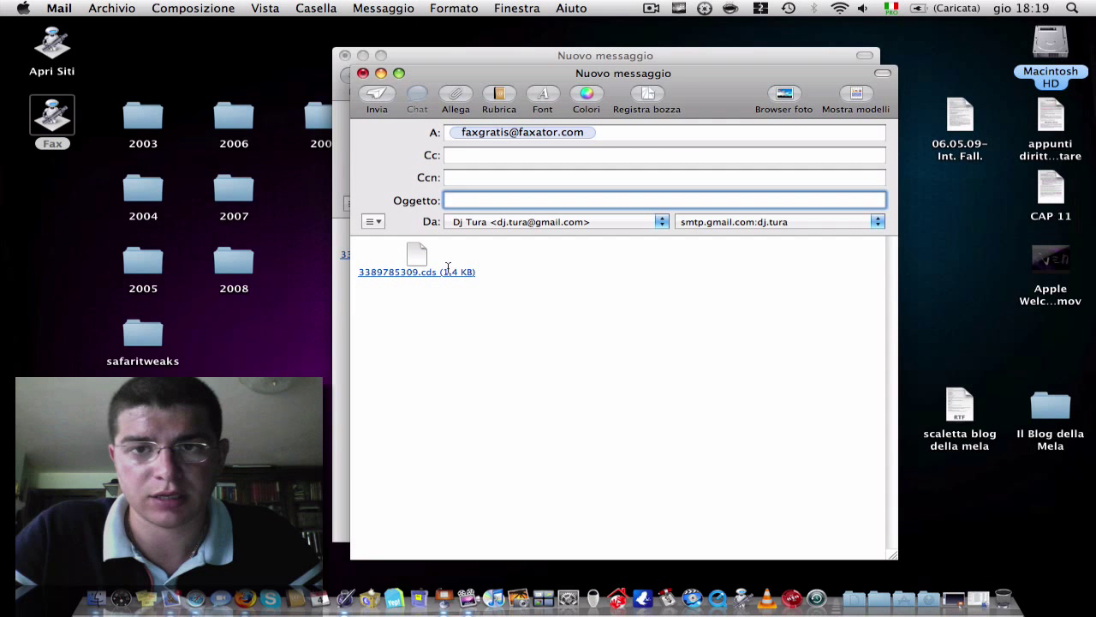
- Close both unsent fax messages without saving drafts
left_click(364, 74)
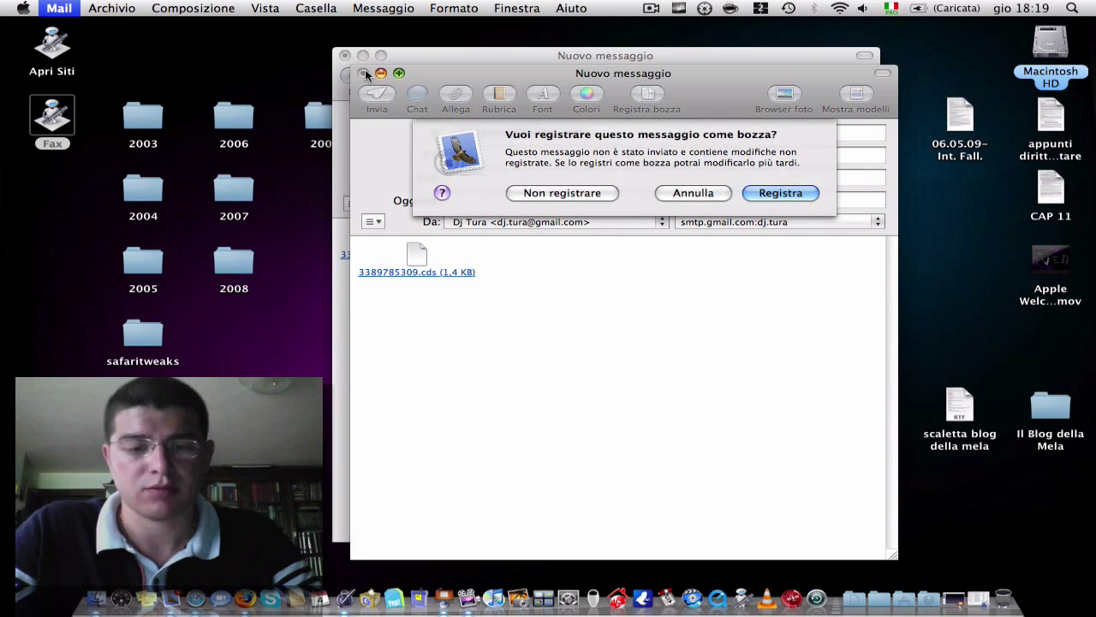
key("super+d")
key("super+w")
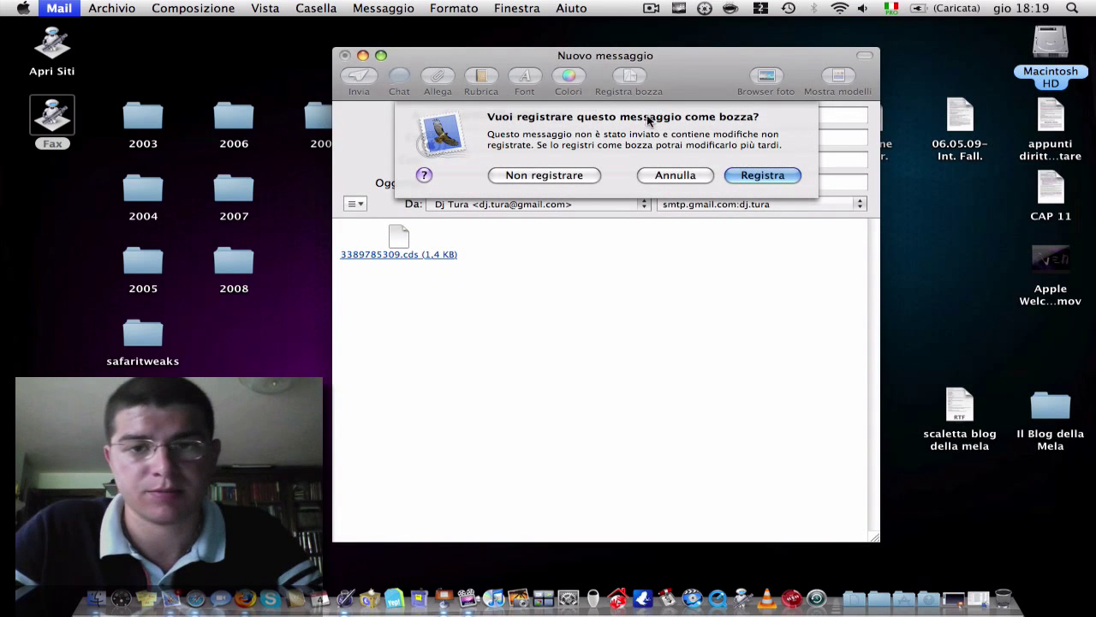
key("super+d")
- Deselect the Fax icon and briefly view all Spaces before returning to the desktop
left_click(577, 178)
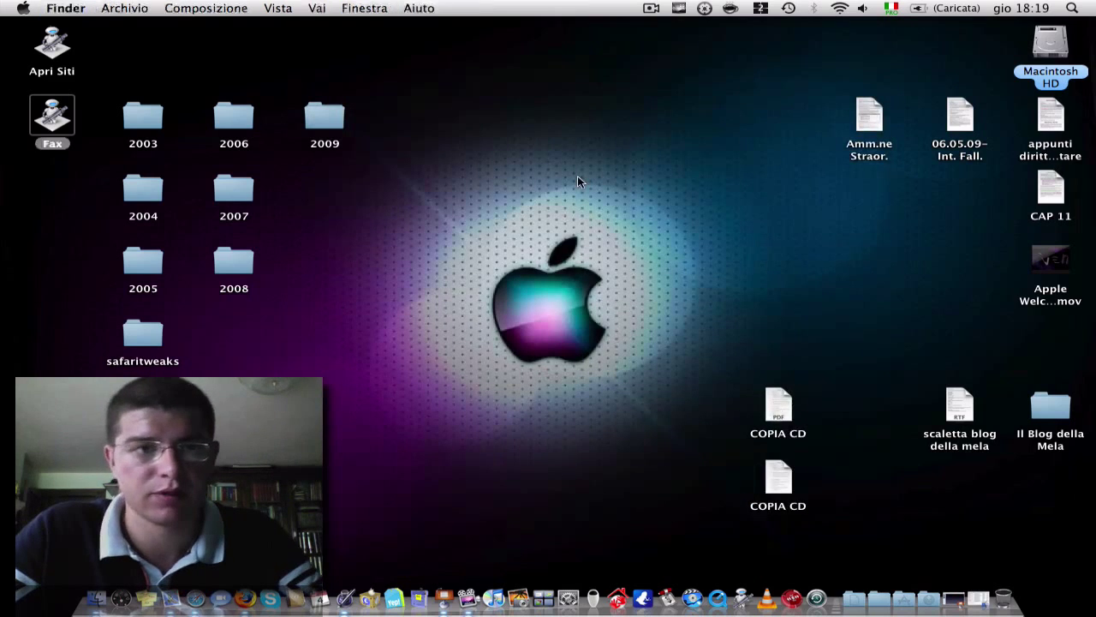
left_click(525, 204)
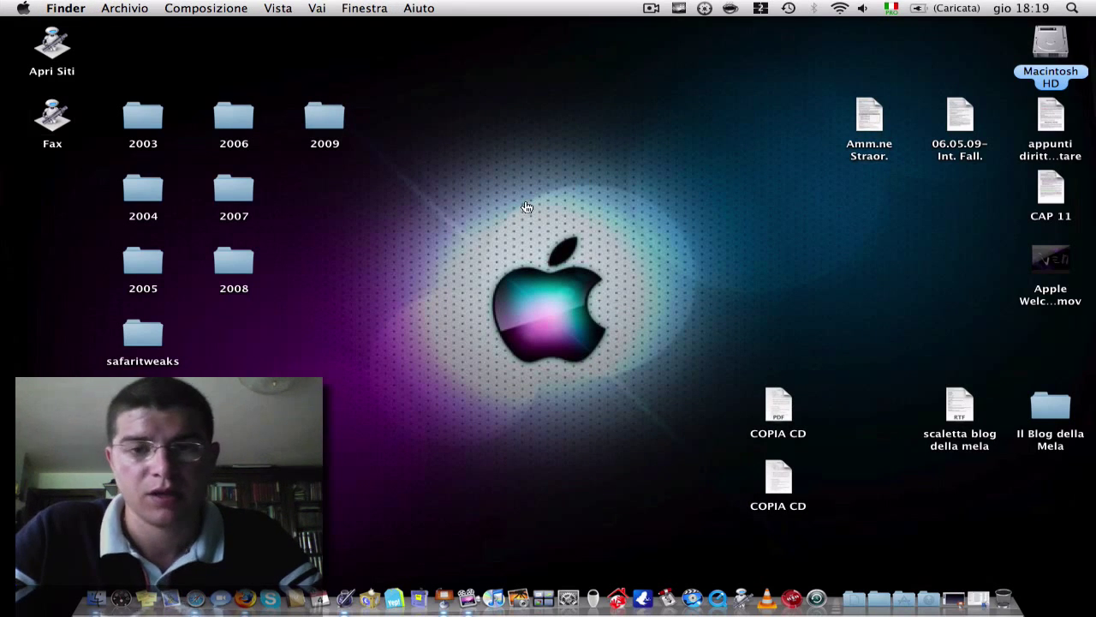
key("F8")
left_click(597, 387)
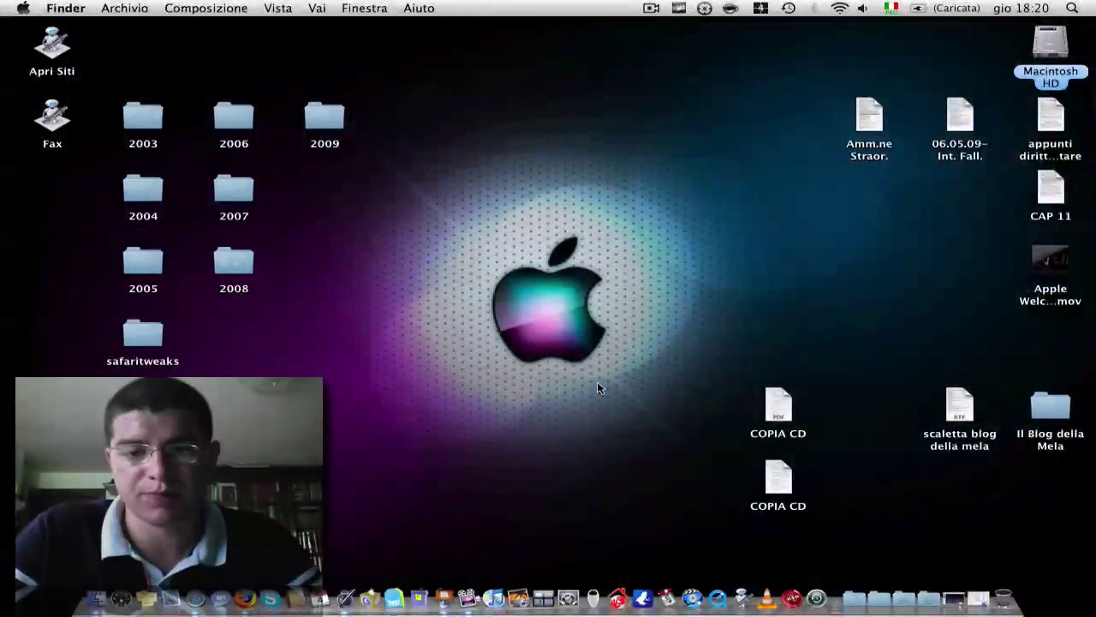
- Relaunch Automator and start a new Ad hoc workflow, ready to search actions
left_click(738, 591)
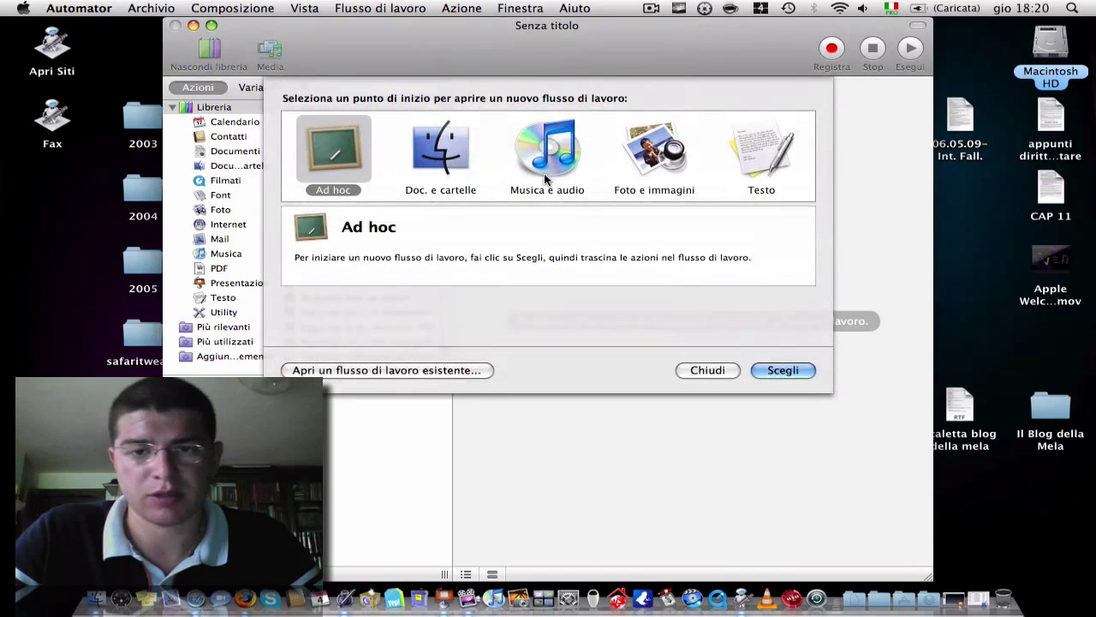
left_click(790, 374)
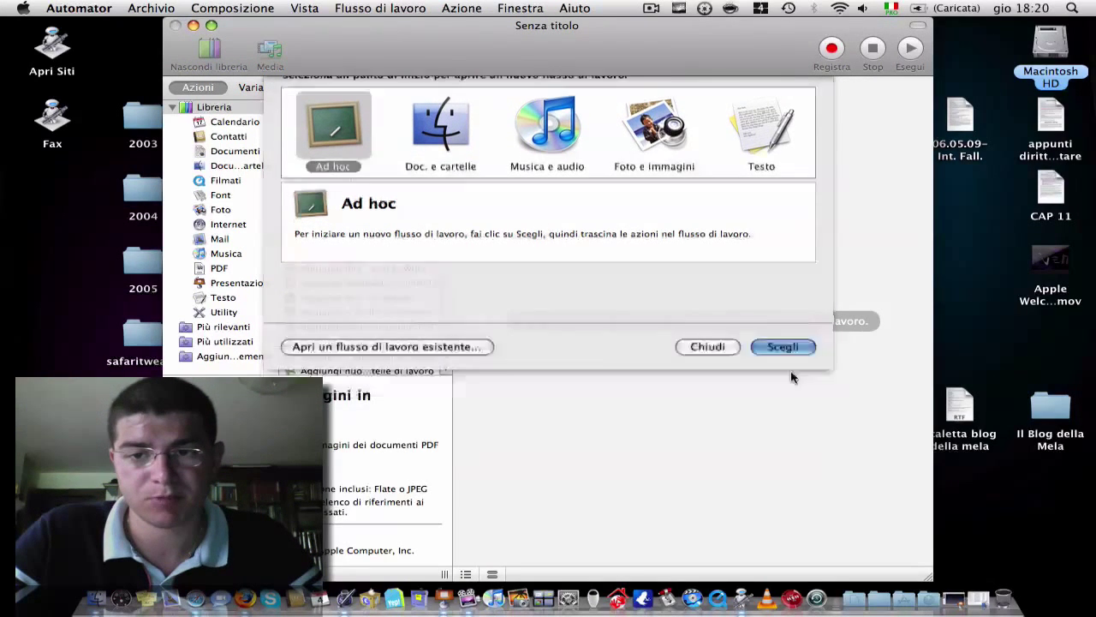
left_click(385, 89)
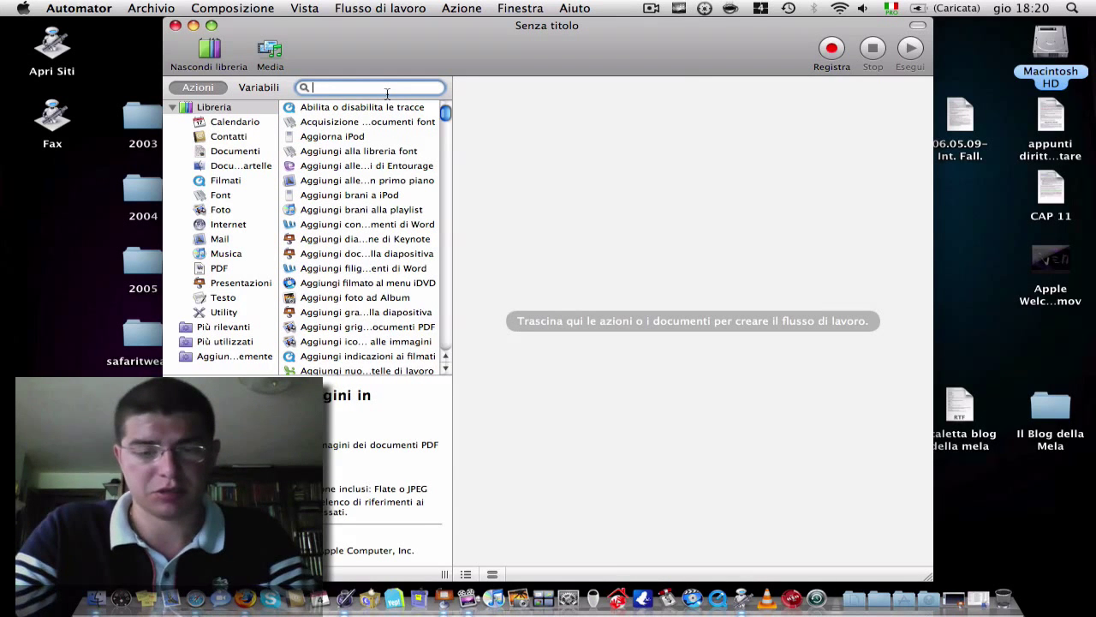
- Search 'ottieni pl', try the selected iTunes items action, then remove it
type("otti")
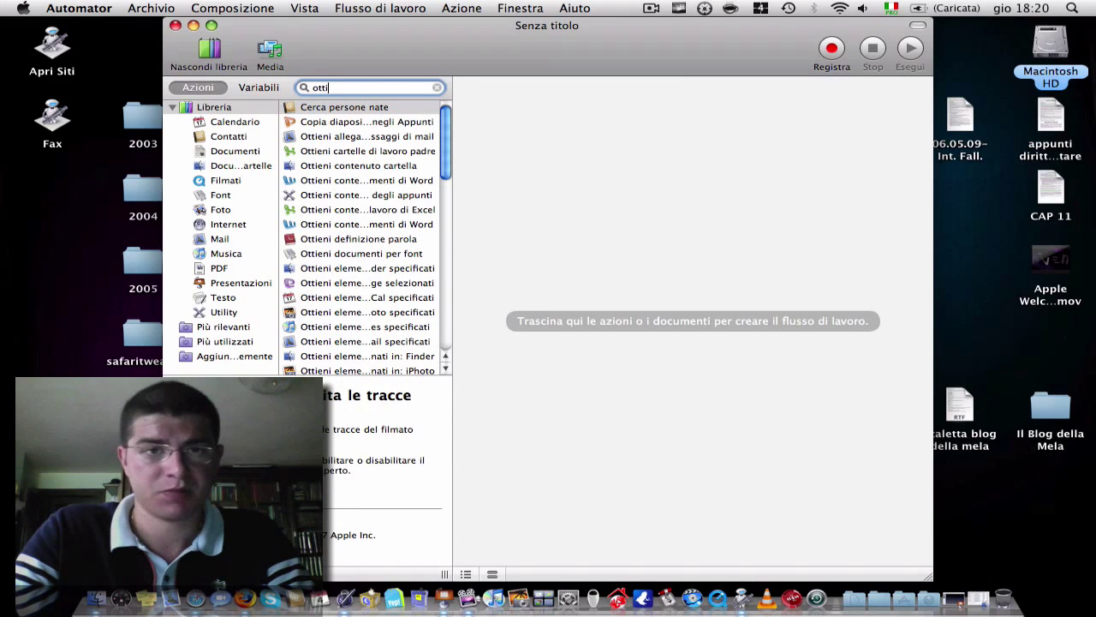
type("eni pl")
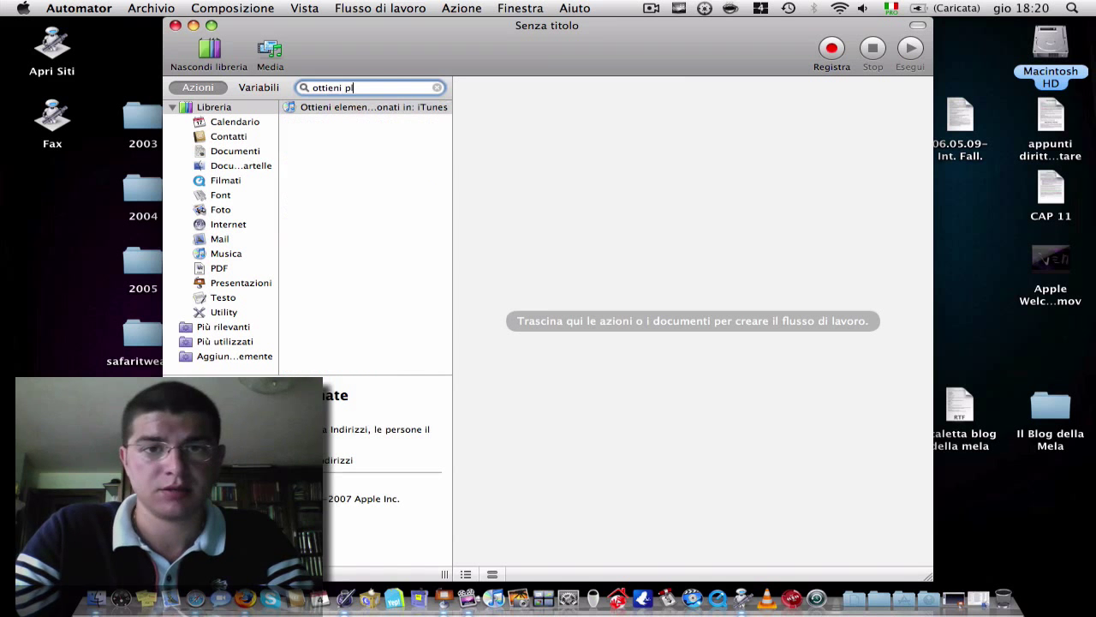
left_click_drag(365, 117, 645, 127)
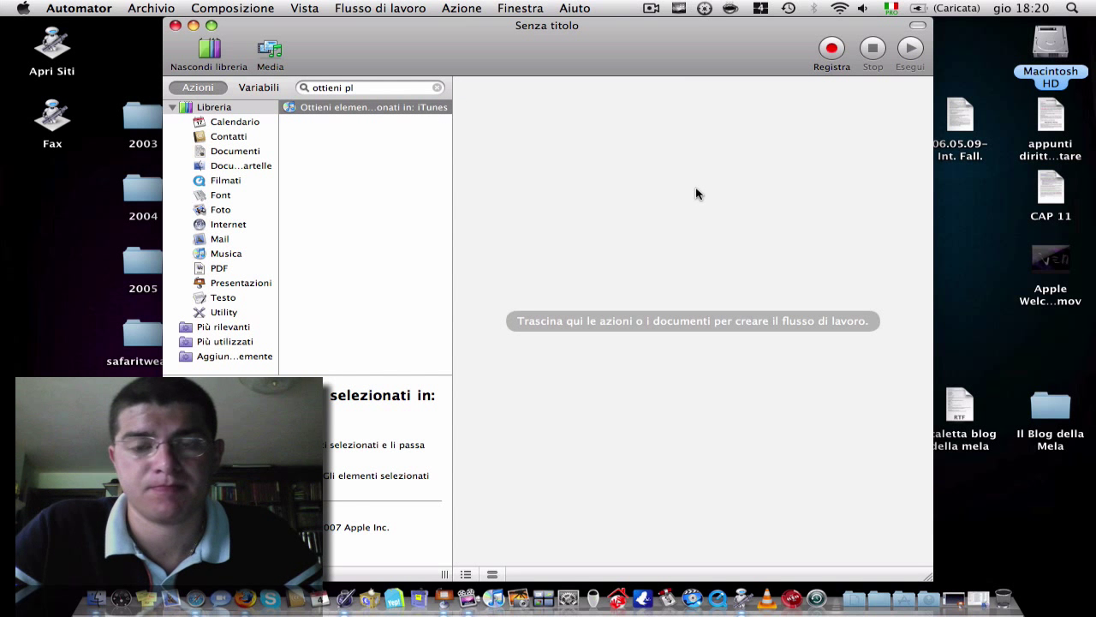
left_click_drag(695, 193, 695, 193)
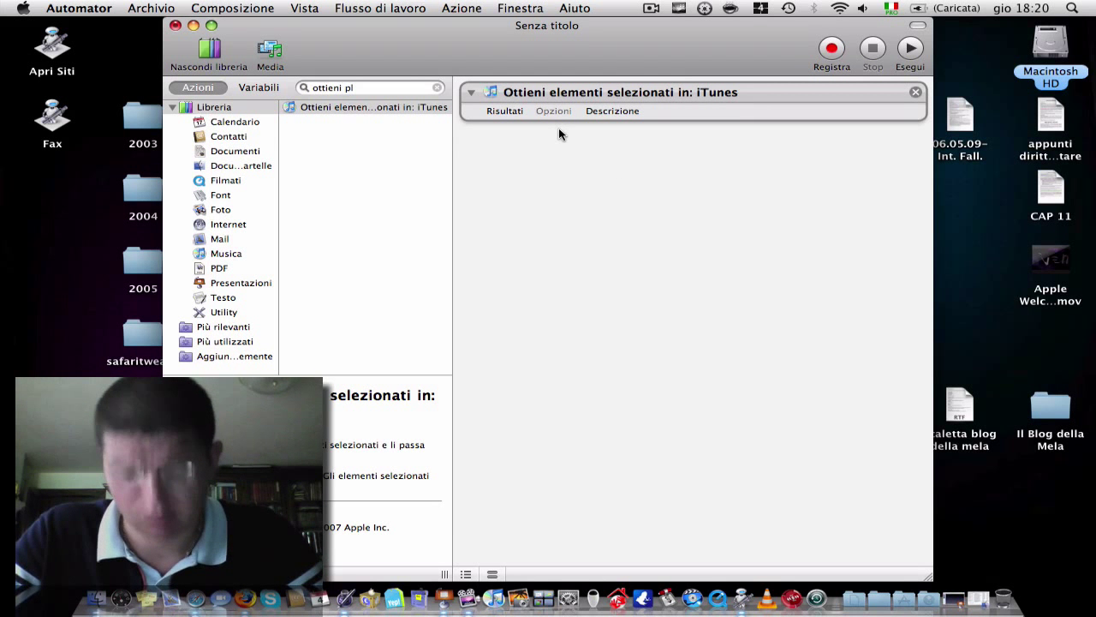
left_click(915, 92)
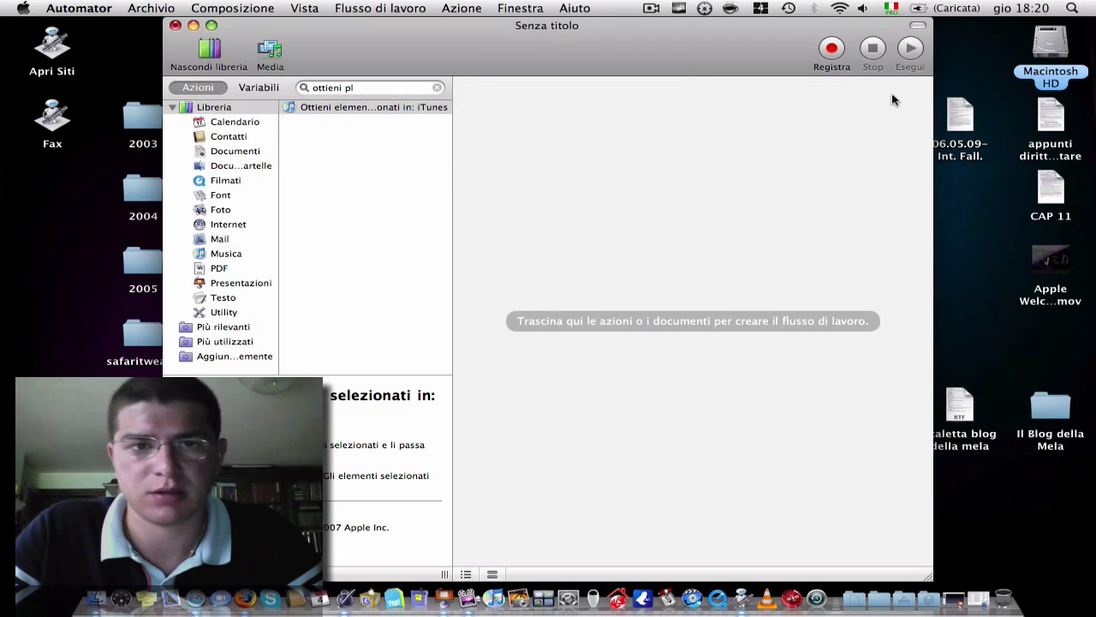
- Search 'ottieni elemen' and add Ottieni elementi di iTunes specificati to the workflow
left_click(399, 87)
key("BackSpace")
key("BackSpace")
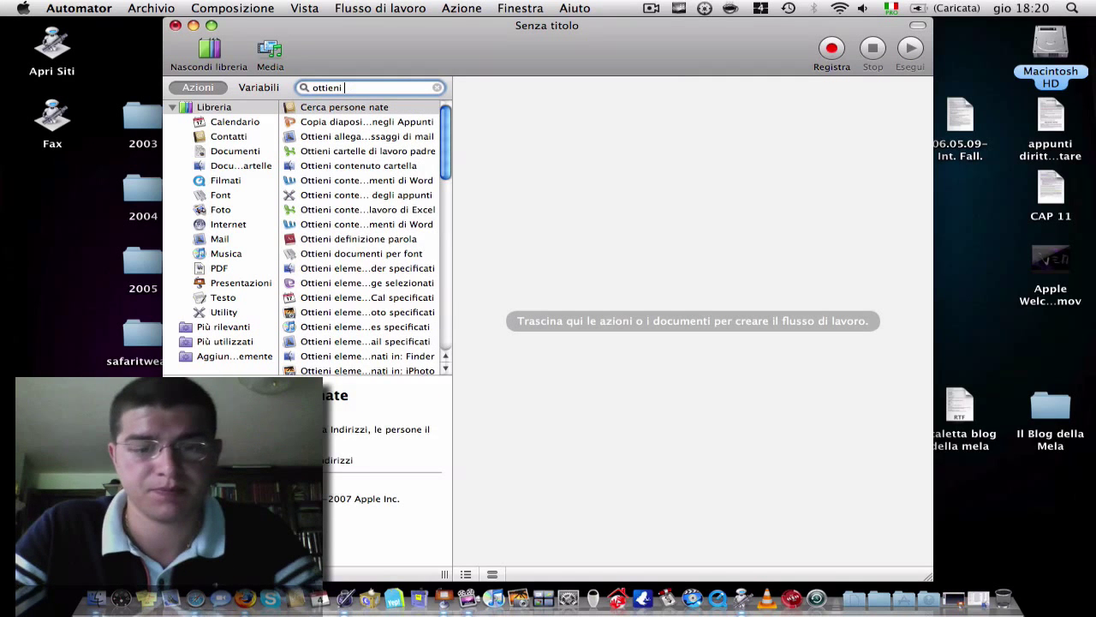
type("elemen")
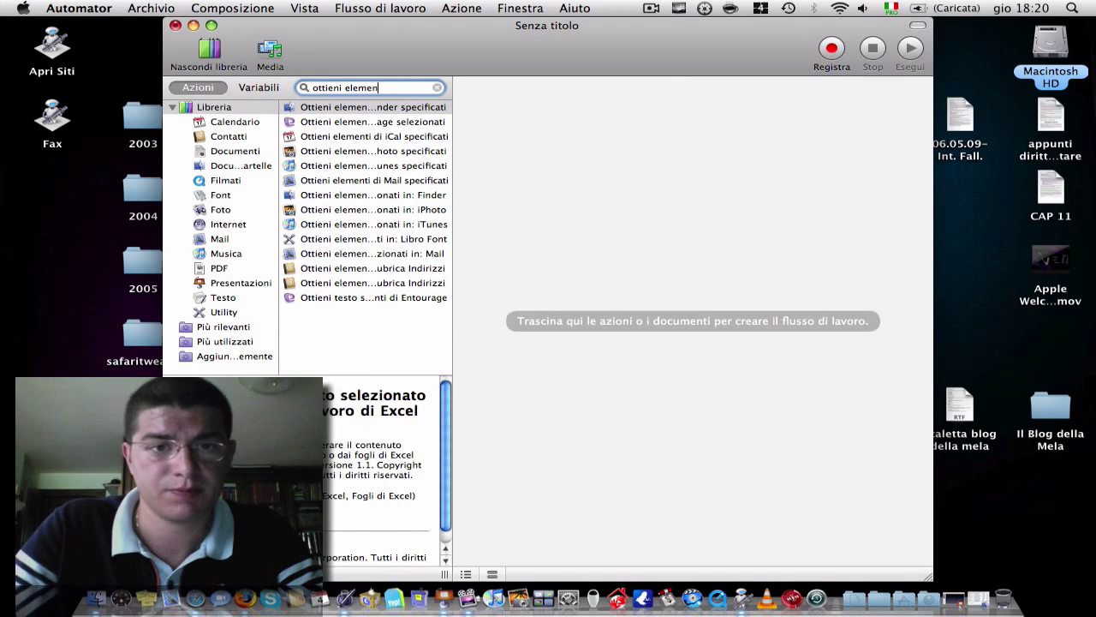
left_click(335, 226)
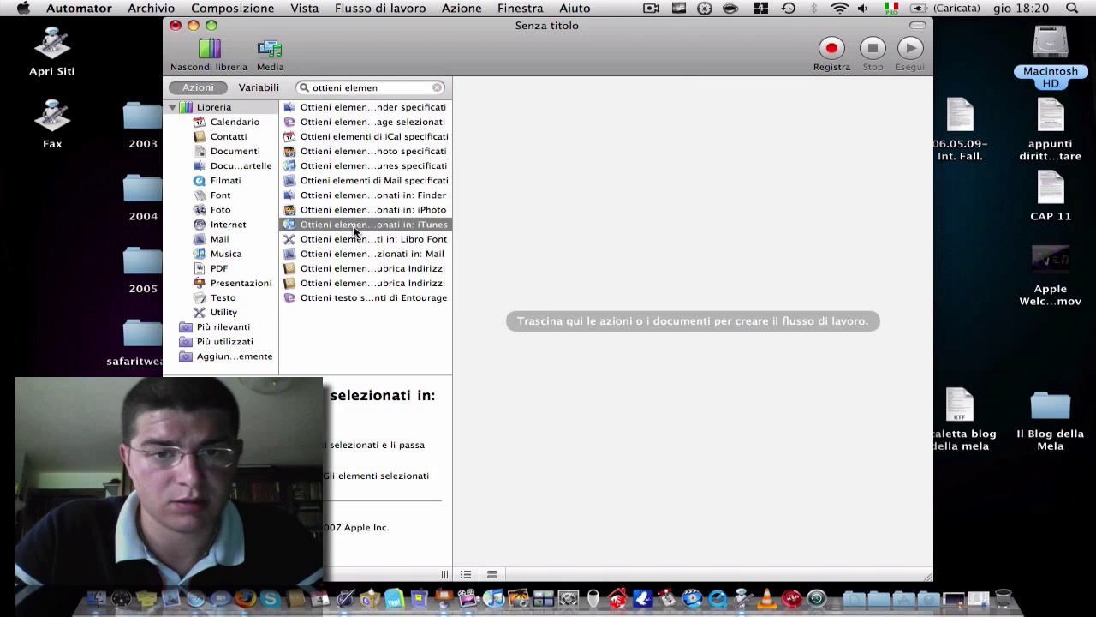
left_click_drag(356, 228, 642, 159)
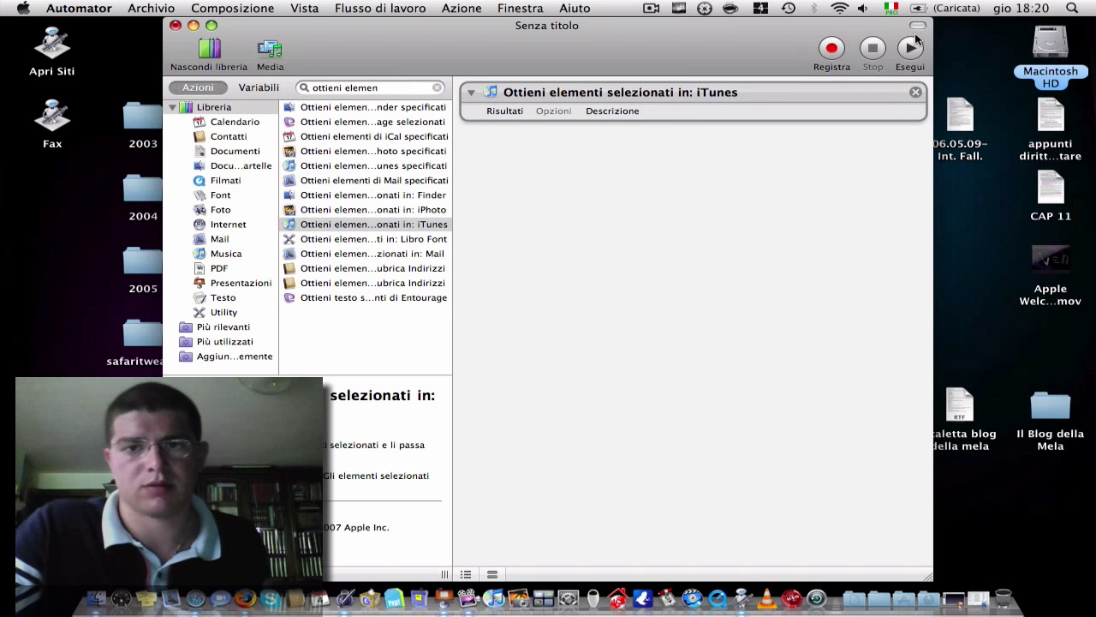
left_click(914, 93)
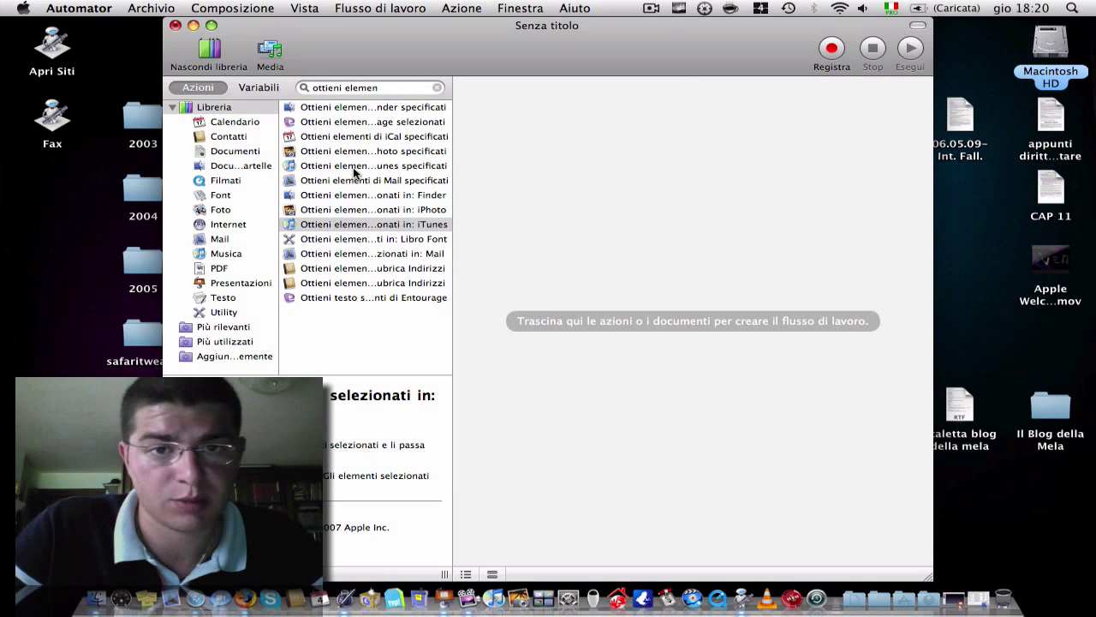
left_click_drag(355, 167, 619, 161)
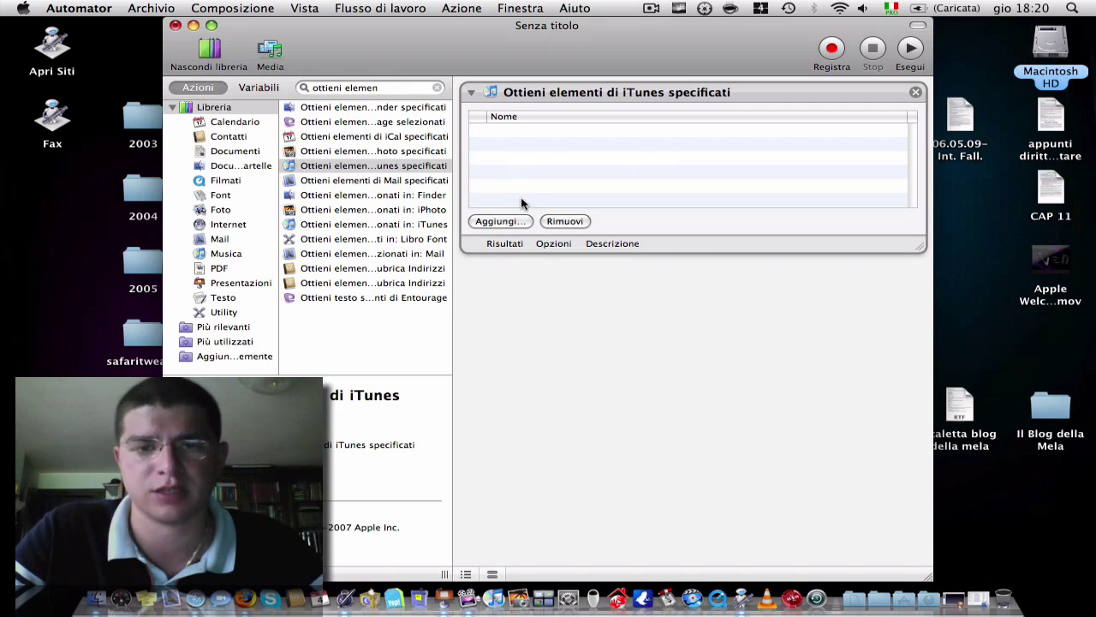
- Pick the Iphone playlist in the iTunes item picker for the action
left_click(504, 224)
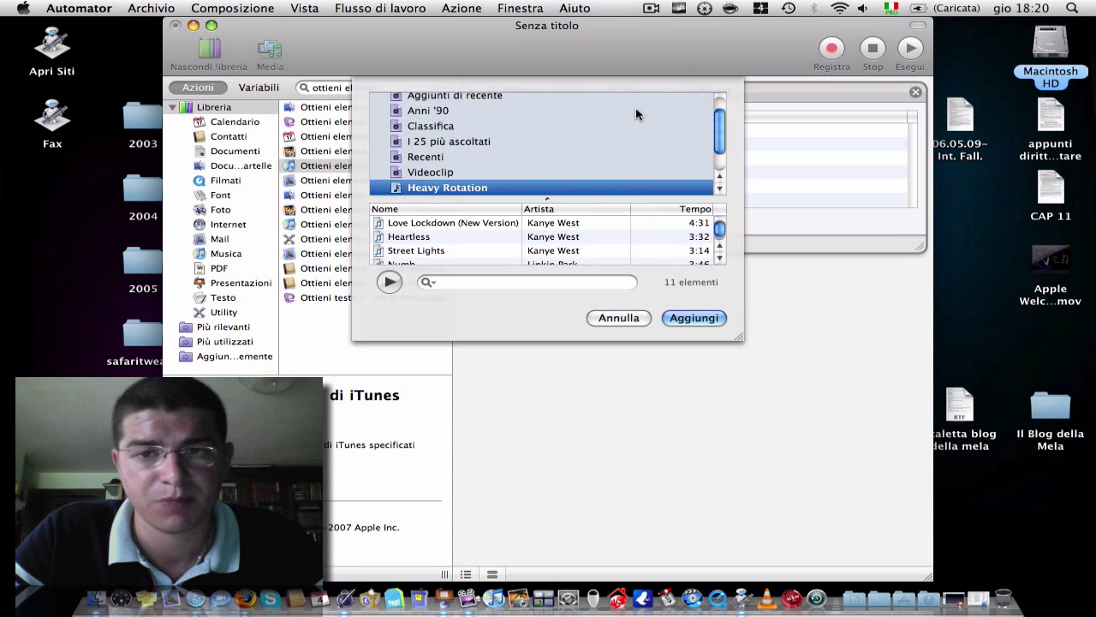
scroll(510, 157, "up", 1)
scroll(511, 155, "down", 3)
left_click(511, 156)
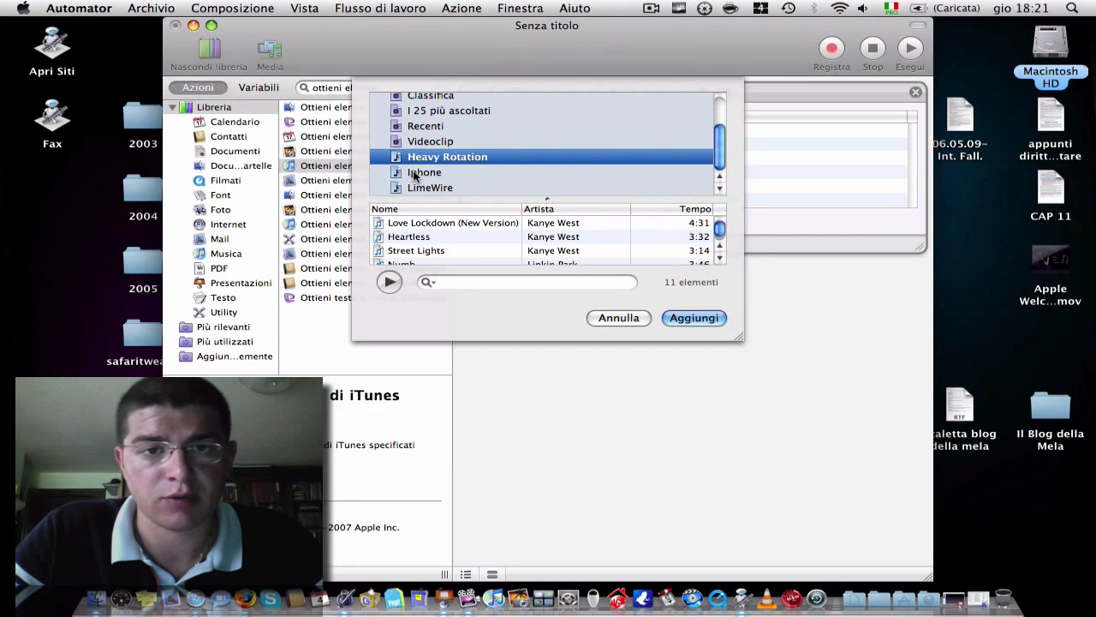
scroll(413, 175, "up", 3)
scroll(414, 176, "down", 3)
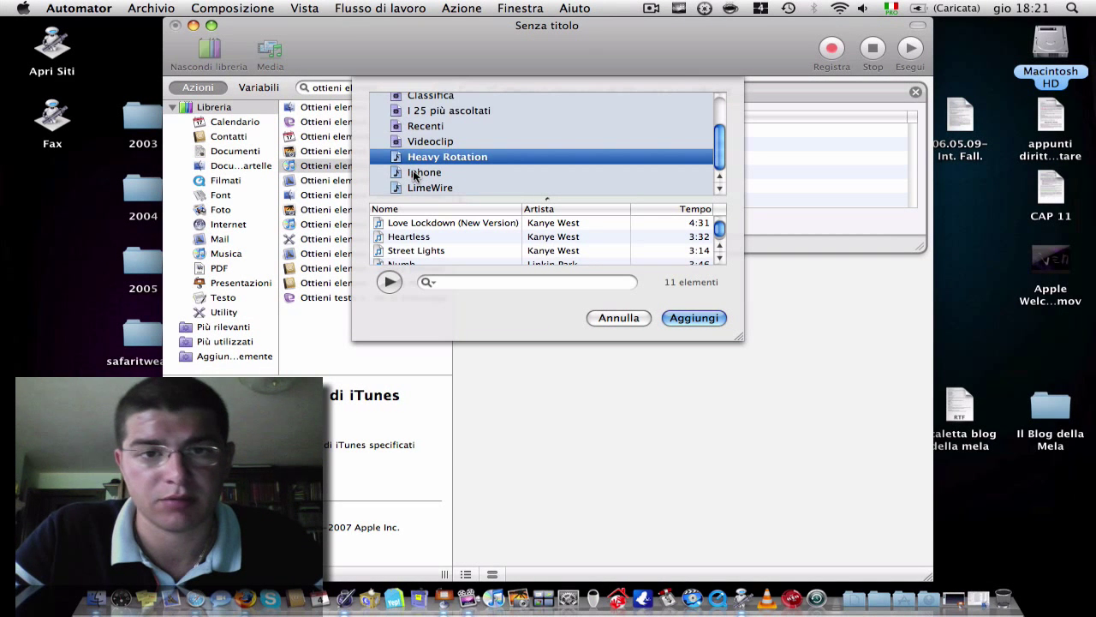
left_click(419, 174)
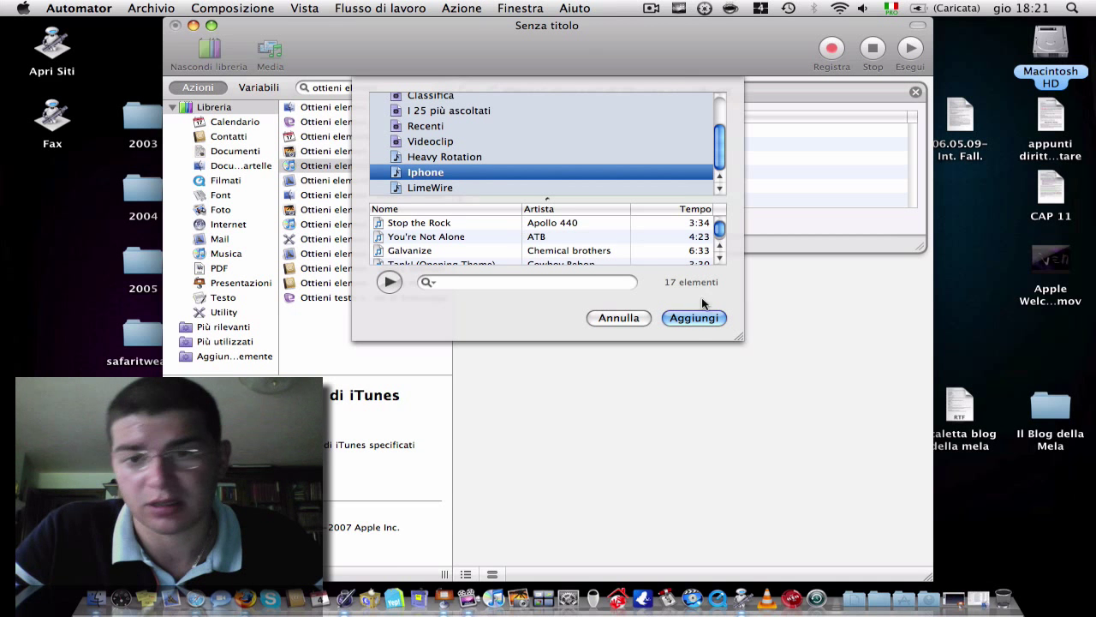
left_click(704, 322)
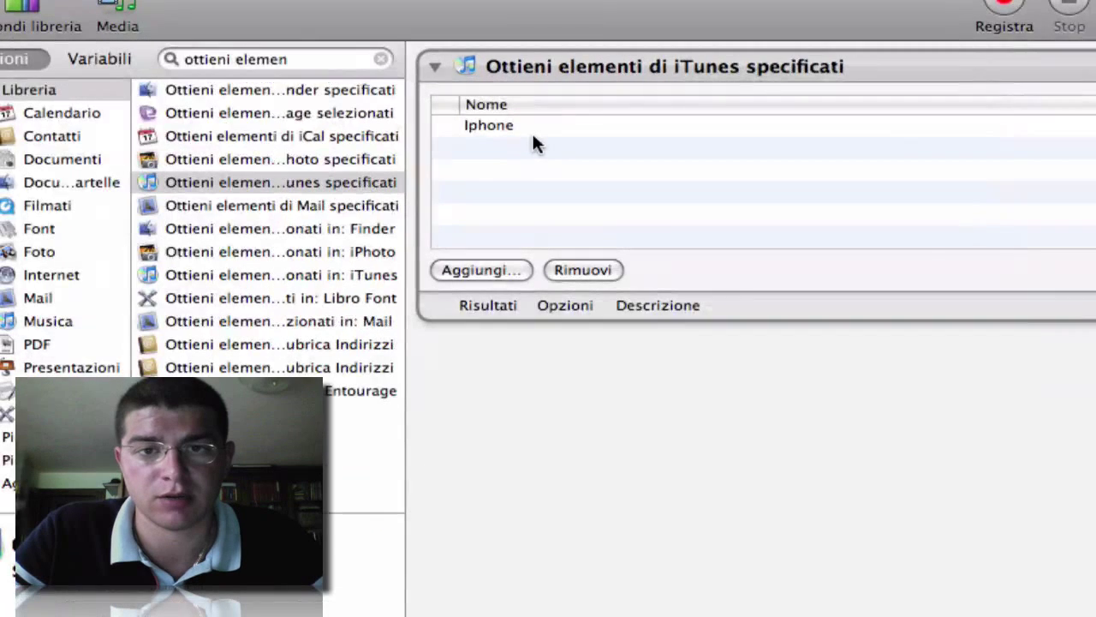
- Search 'riproduci' and place Riproduci playlist di iTunes below the Iphone playlist action
left_click(304, 49)
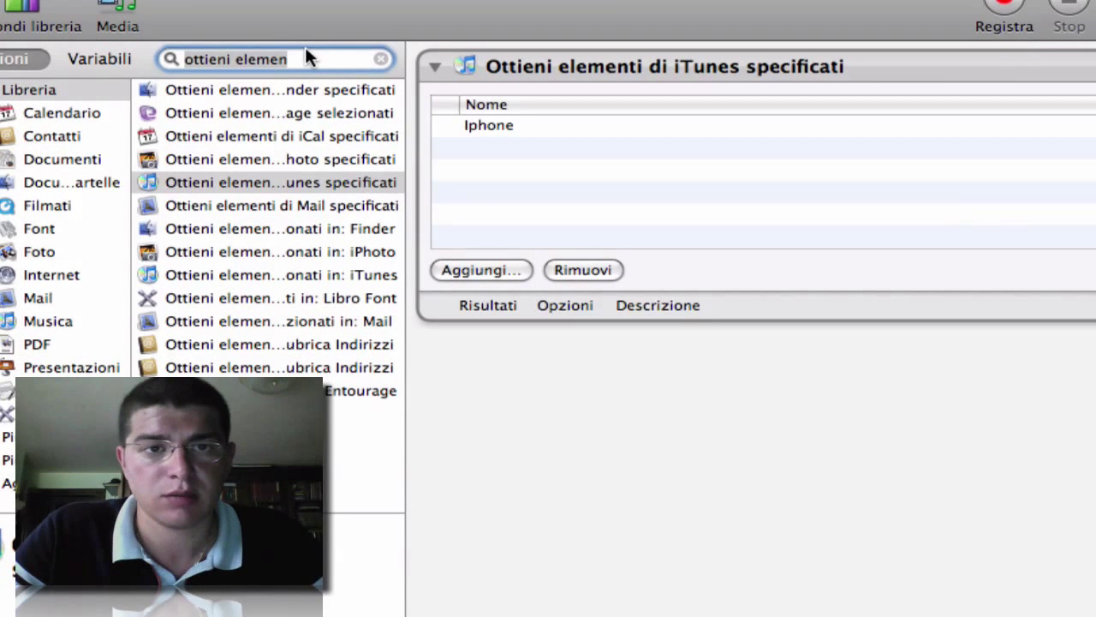
type("ri")
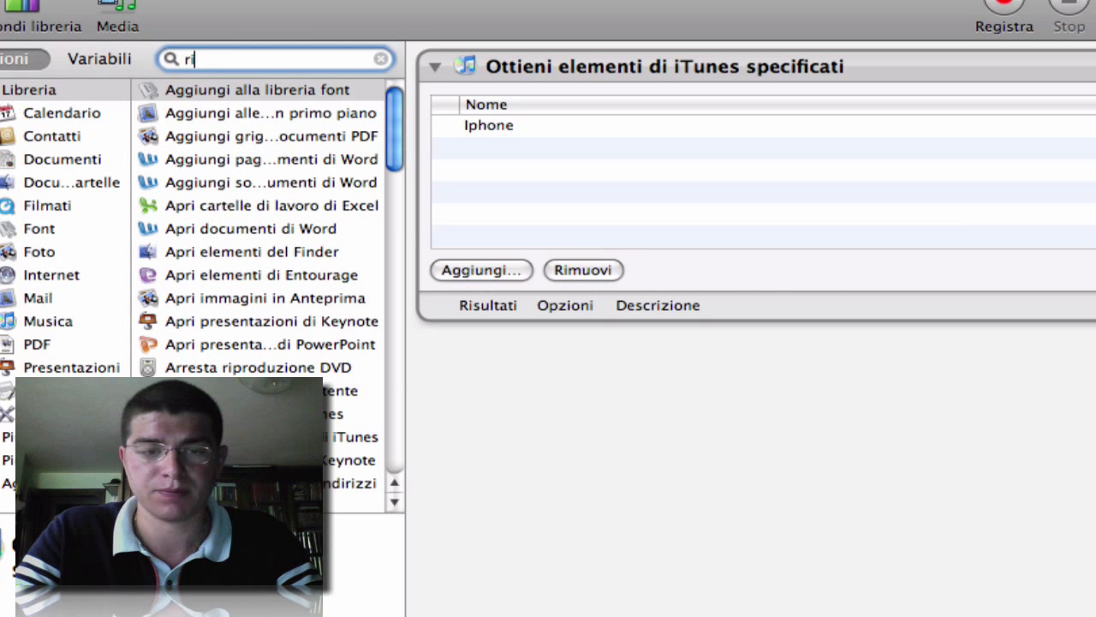
type("p")
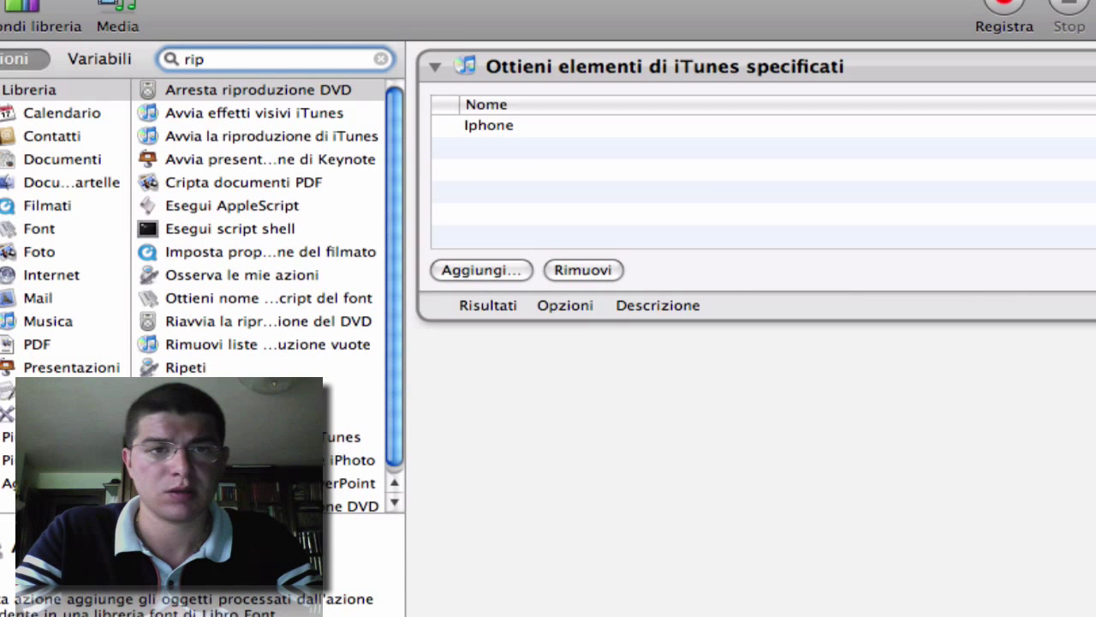
type("roduci")
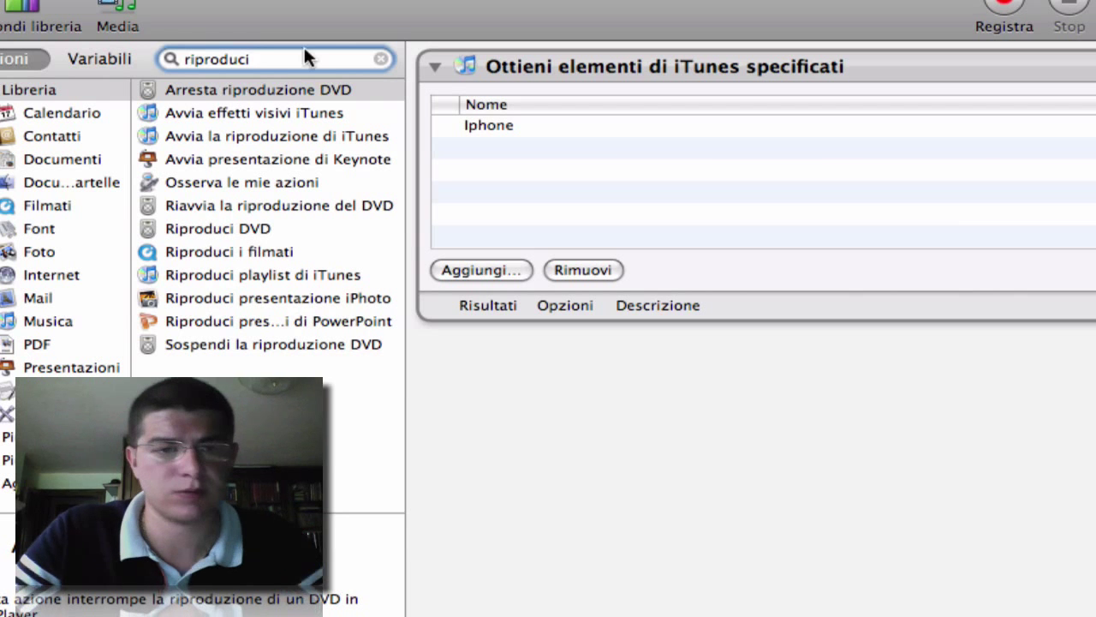
left_click_drag(235, 268, 1095, 436)
left_click_drag(911, 426, 653, 385)
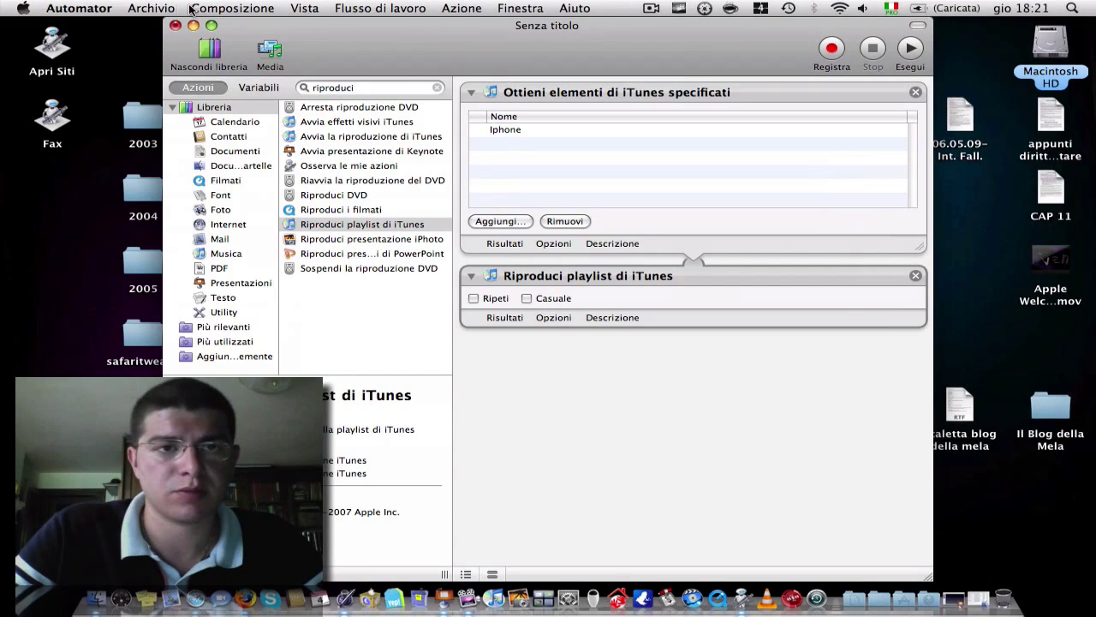
- Save the workflow as an Applicazione named 'sveglia' on the Scrivania, then quit Automator
left_click(161, 9)
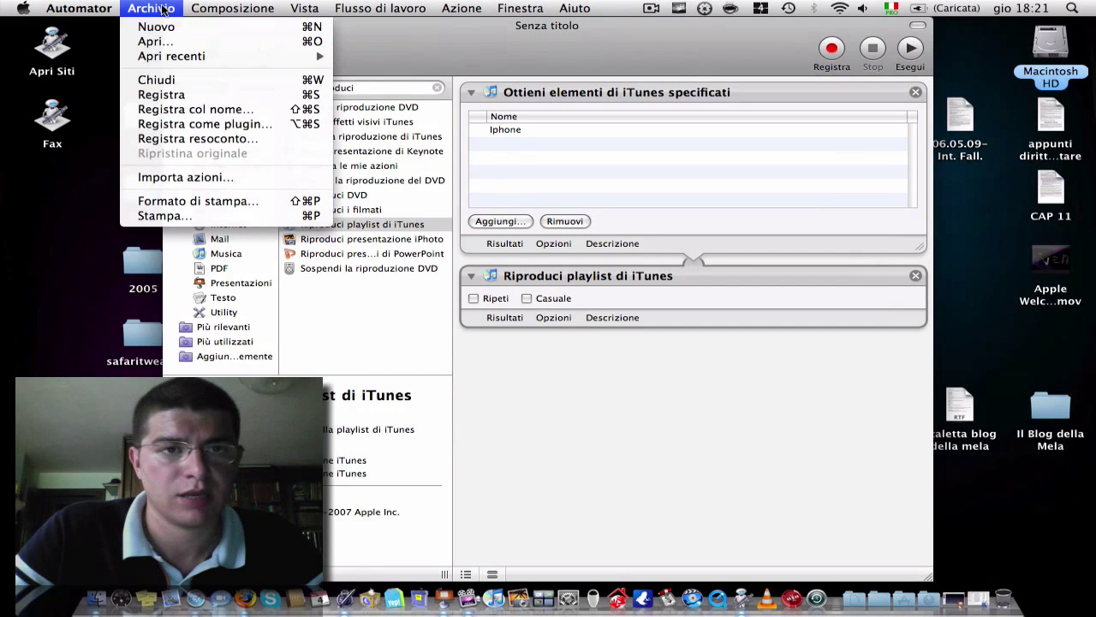
left_click(182, 95)
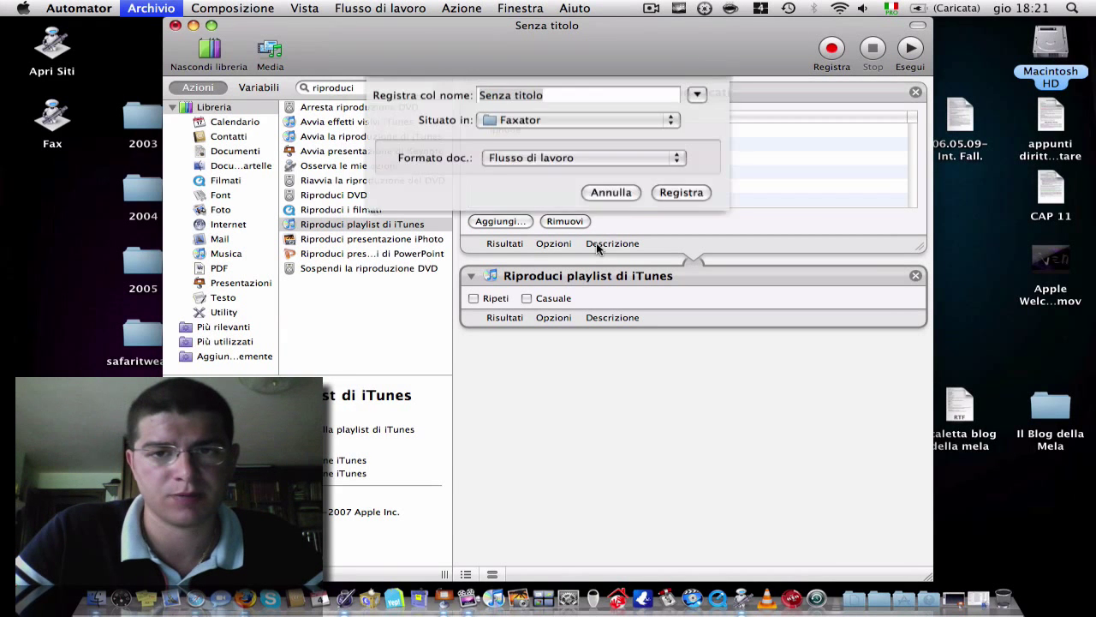
type("sveglia")
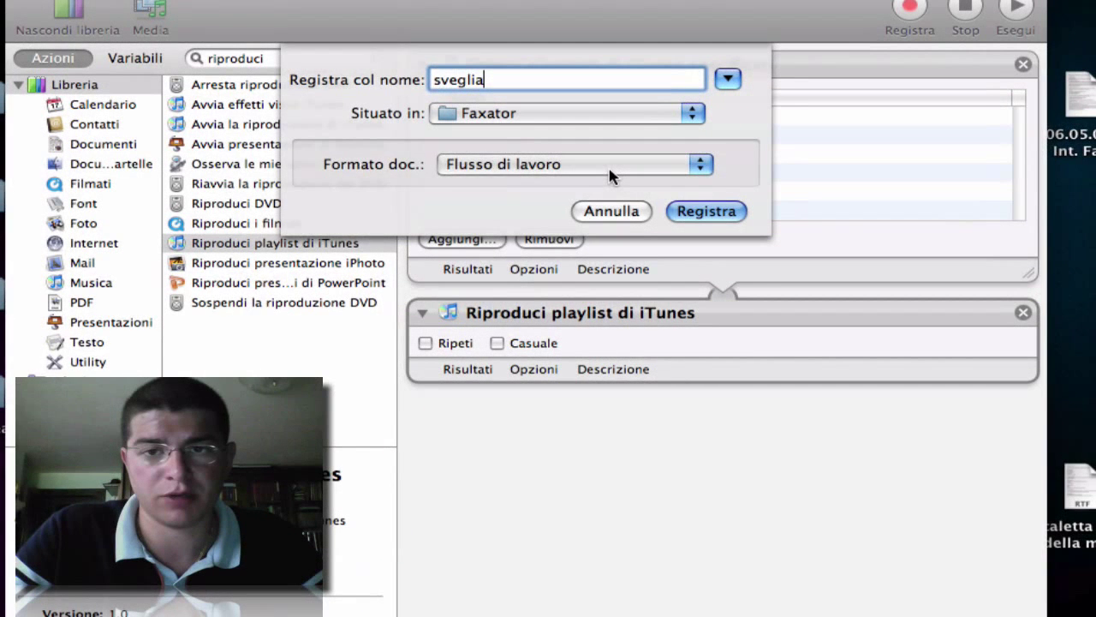
left_click(610, 172)
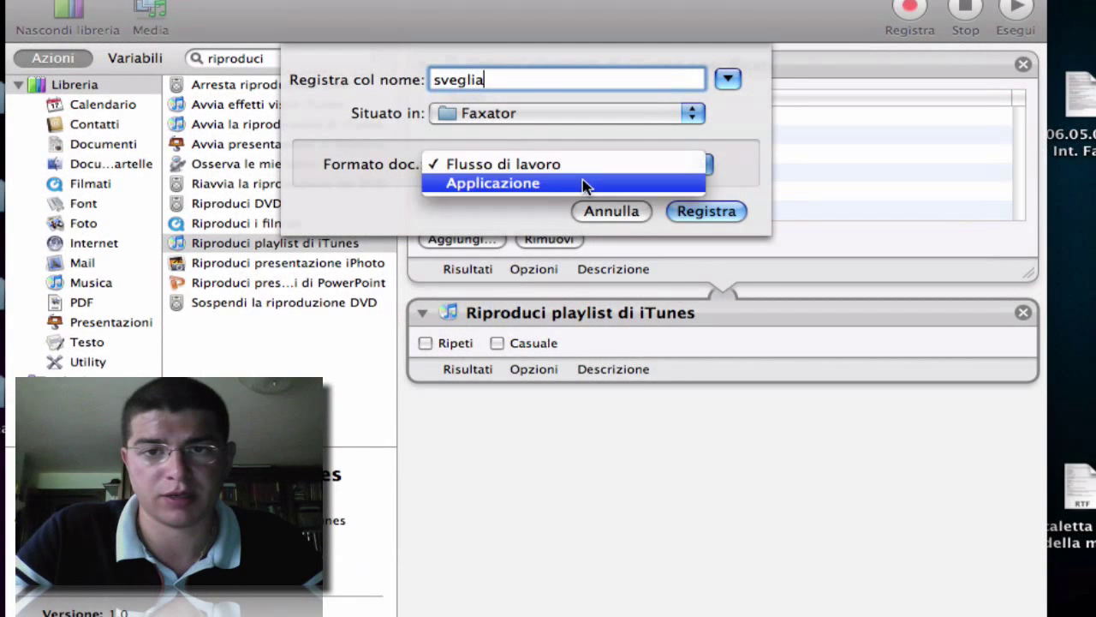
left_click(582, 186)
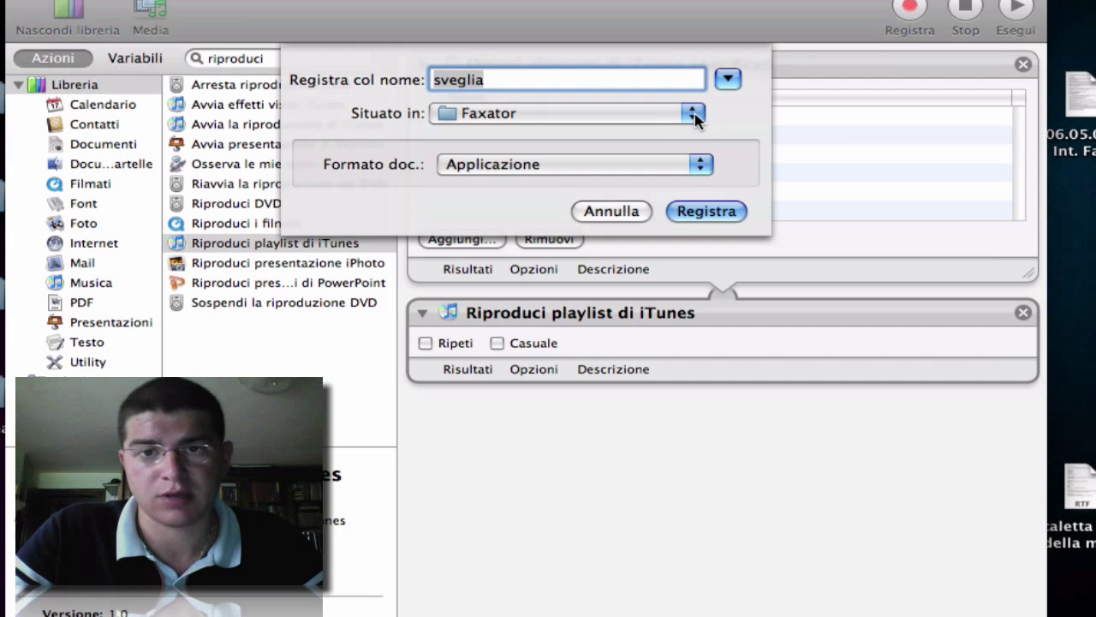
left_click(694, 118)
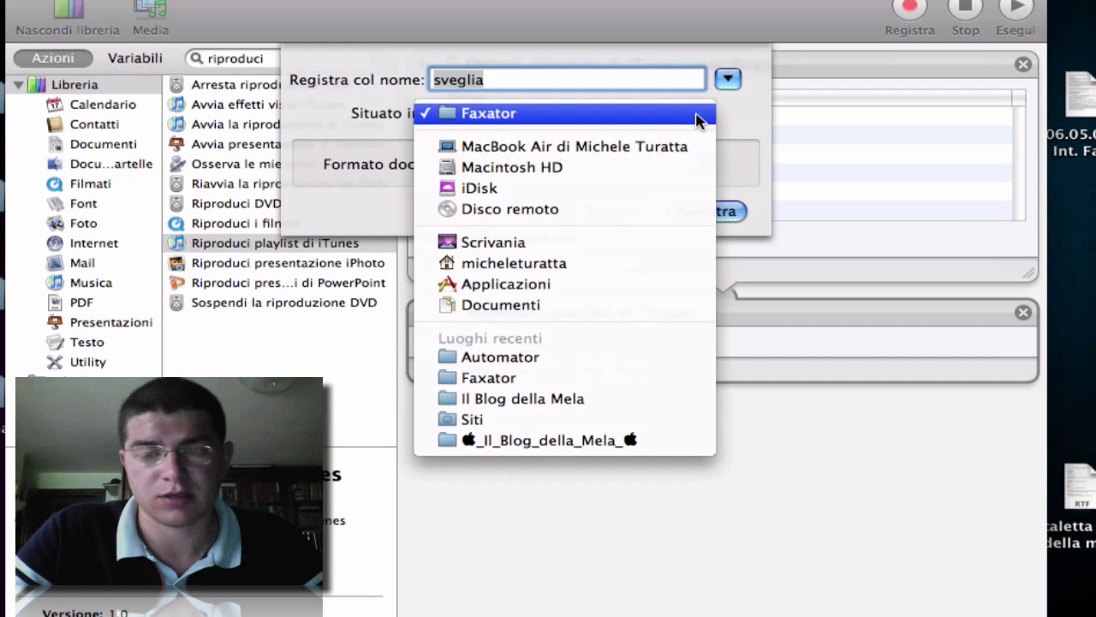
left_click(501, 244)
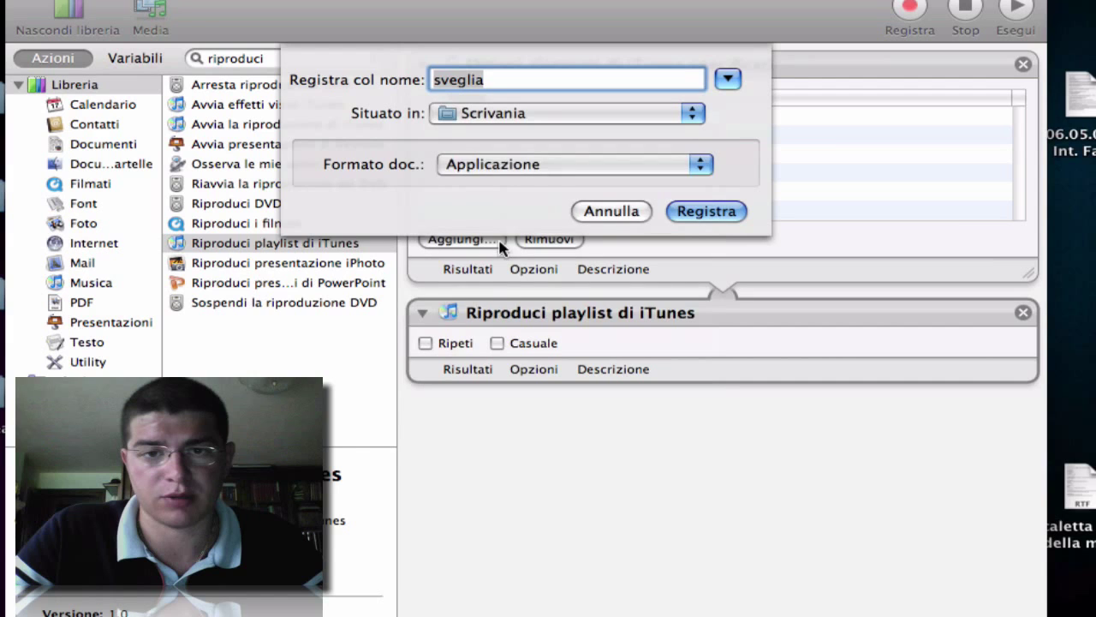
left_click(676, 211)
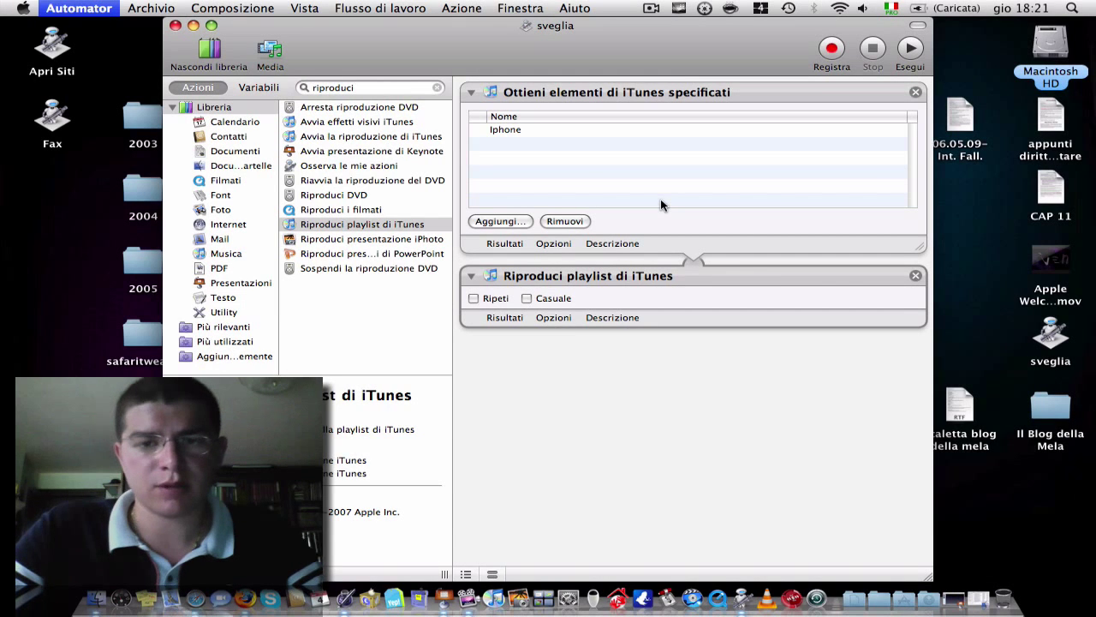
key("super+q")
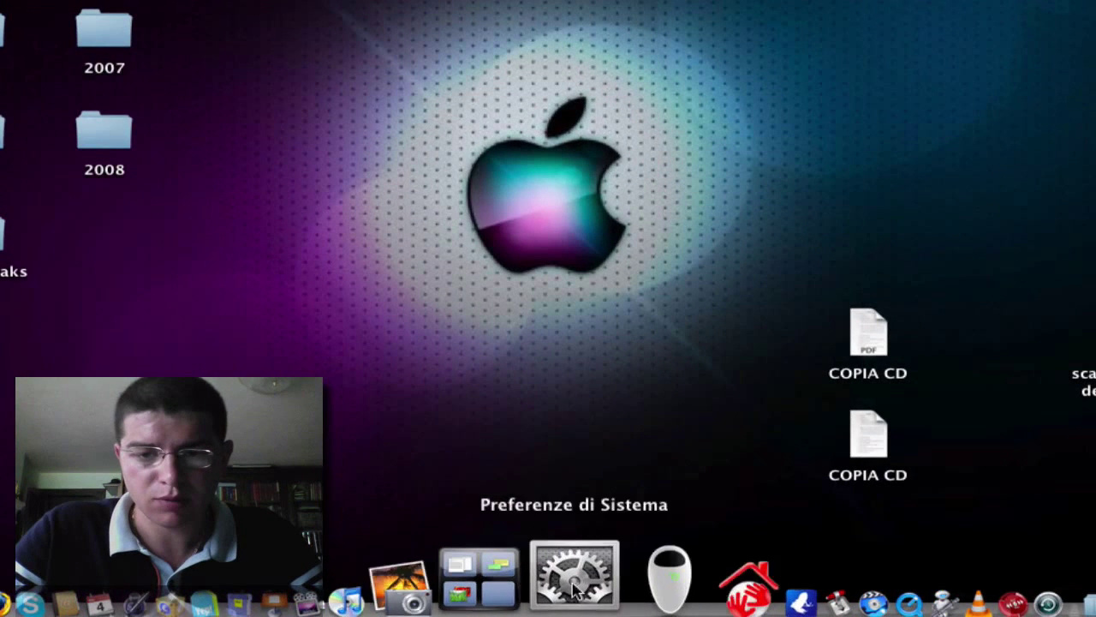
- Launch System Preferences from the Dock
left_click(587, 586)
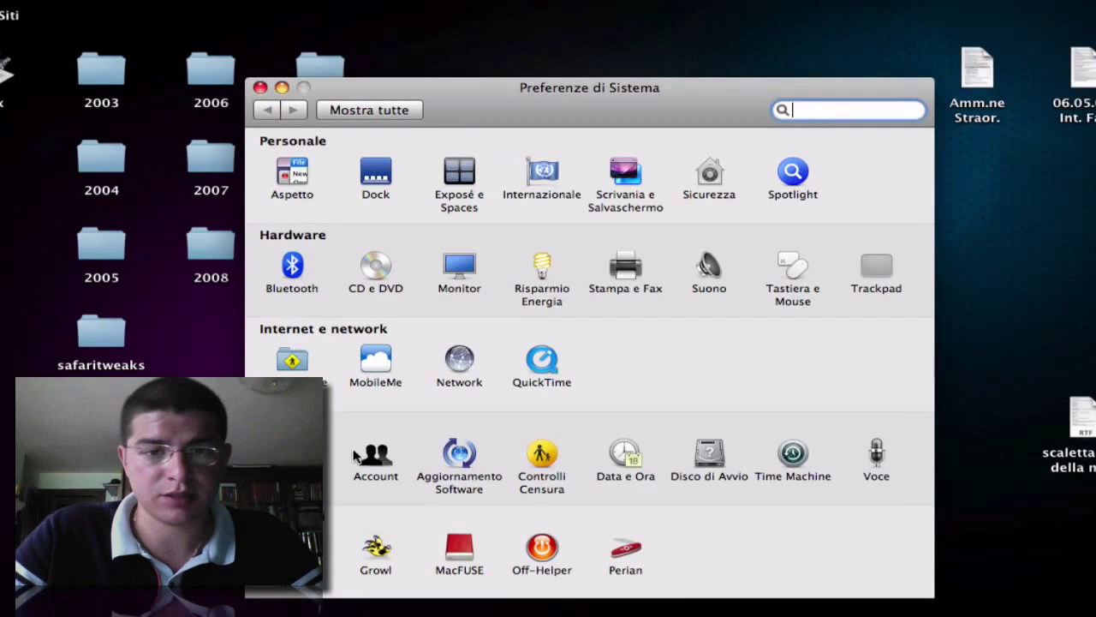
- Open the Account pane, select the administrator account, and unlock it with the admin password
left_click(365, 454)
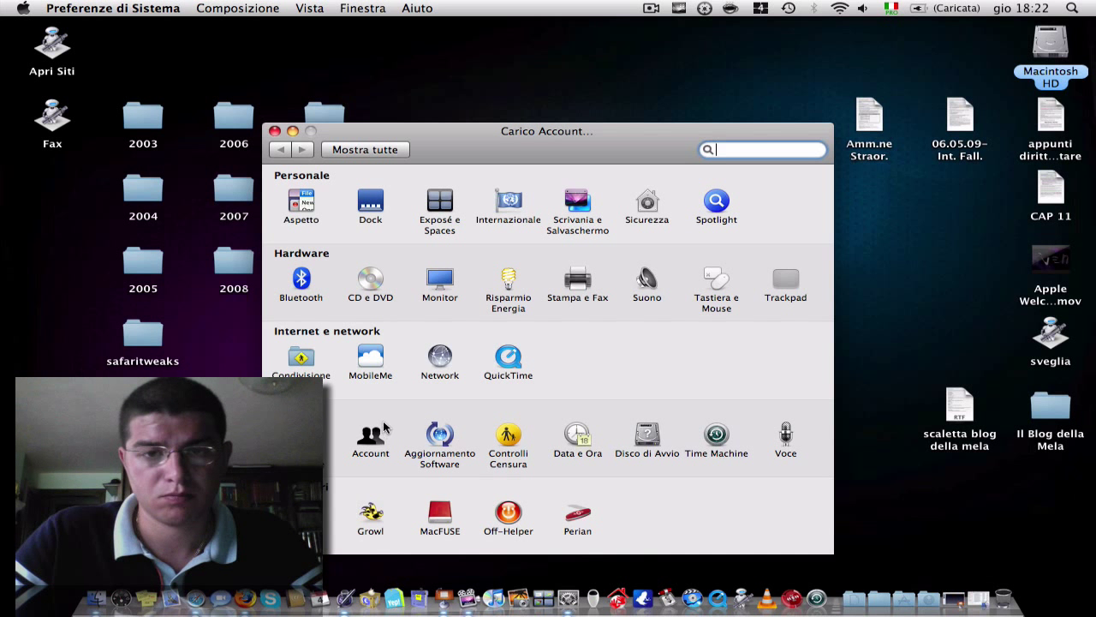
left_click(356, 438)
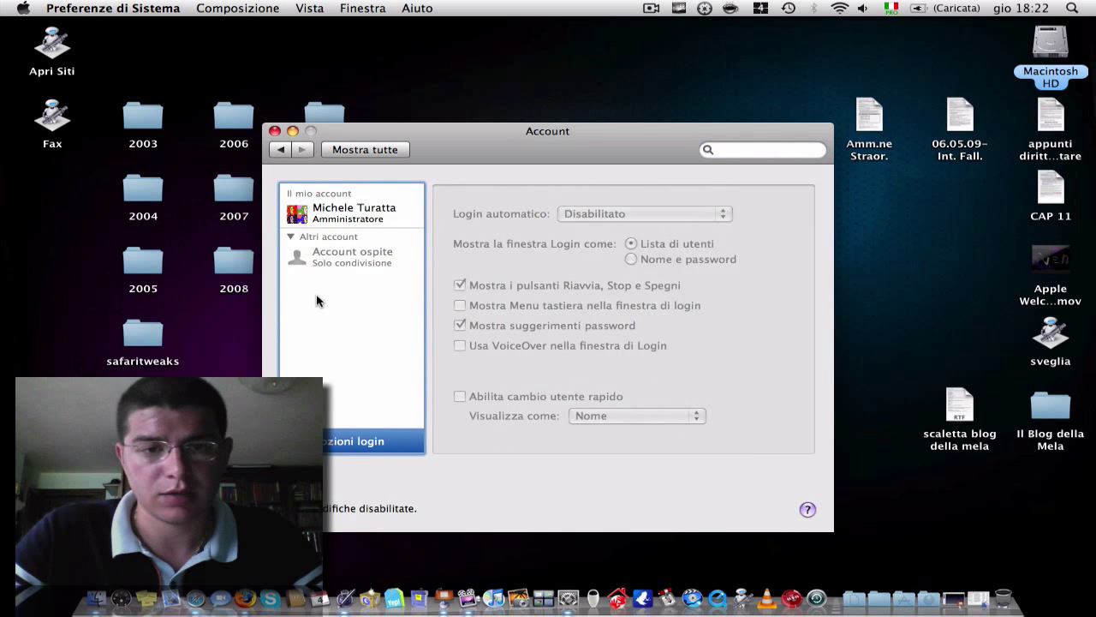
left_click(364, 219)
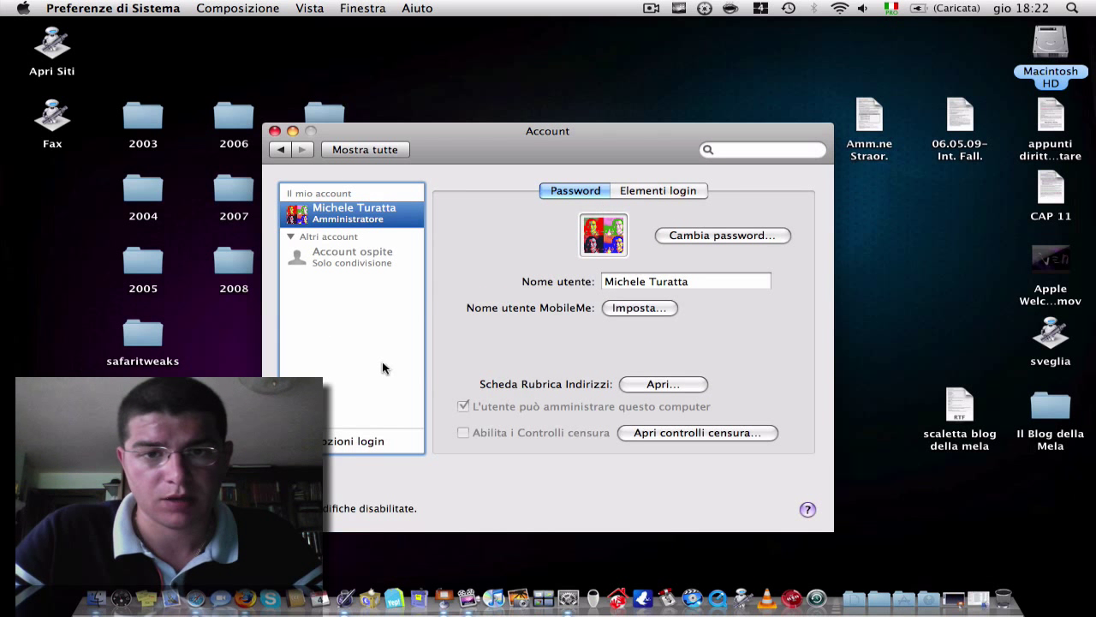
left_click(283, 507)
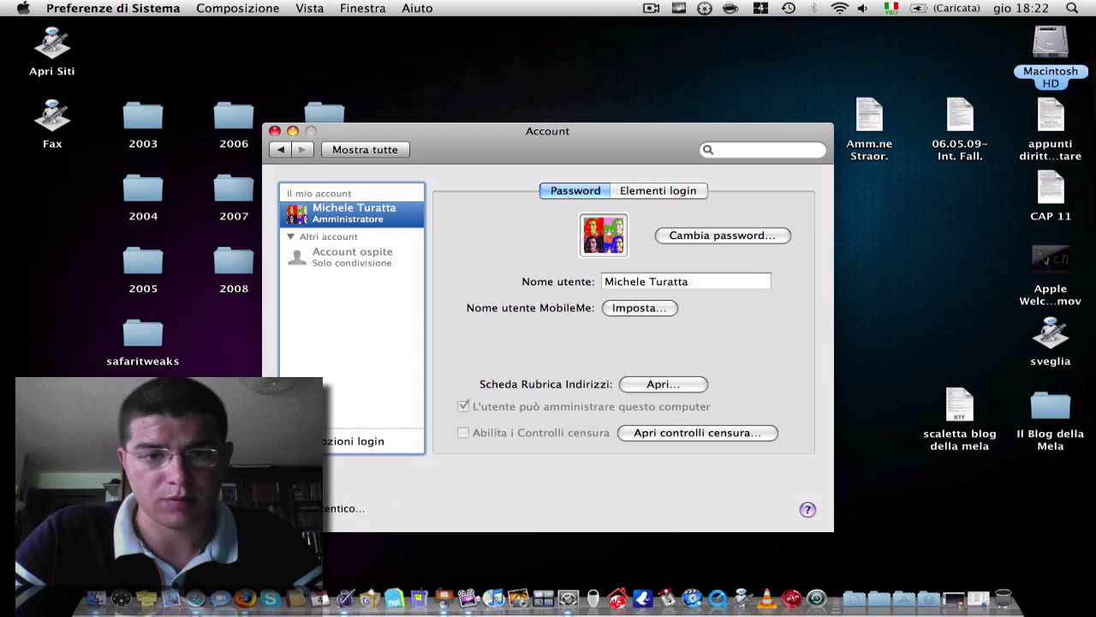
type("********")
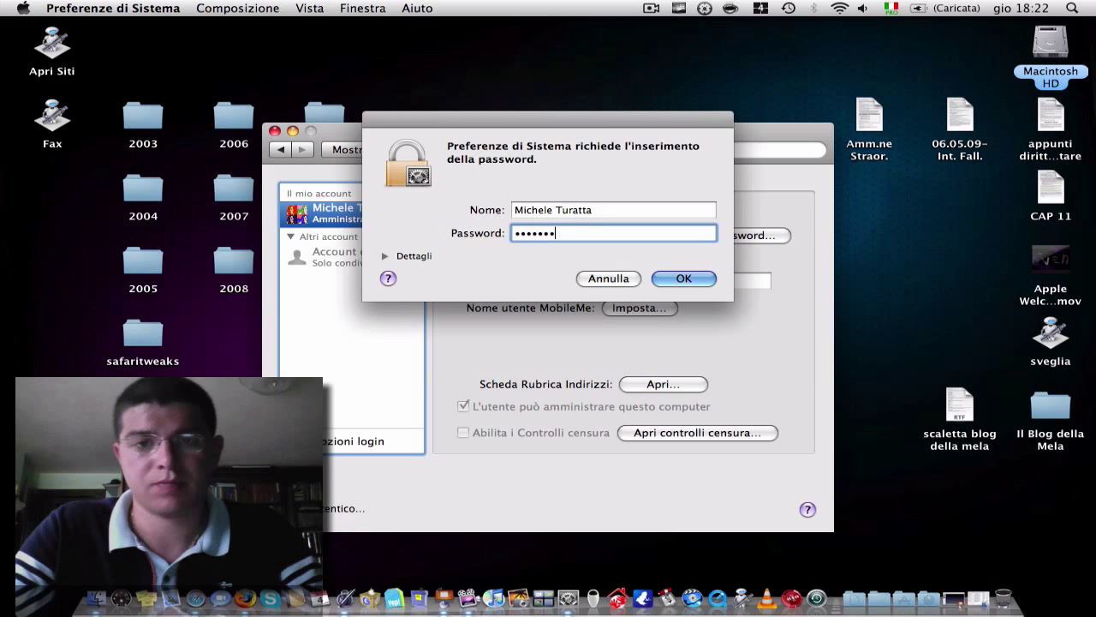
key("Return")
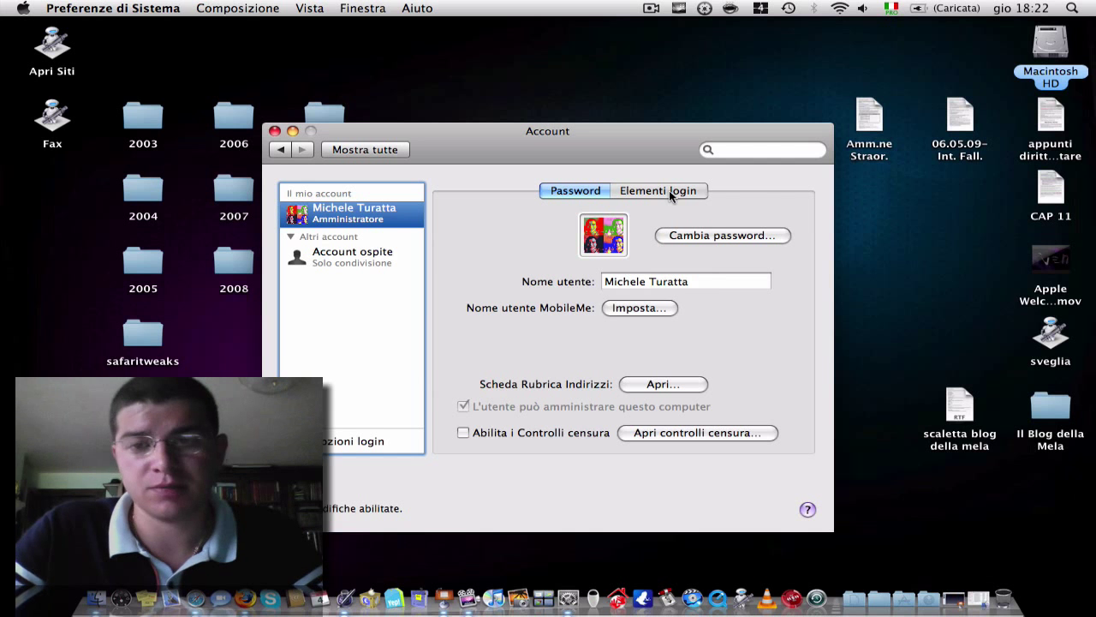
- Add the sveglia application from the Desktop to the Elementi login list
left_click(671, 192)
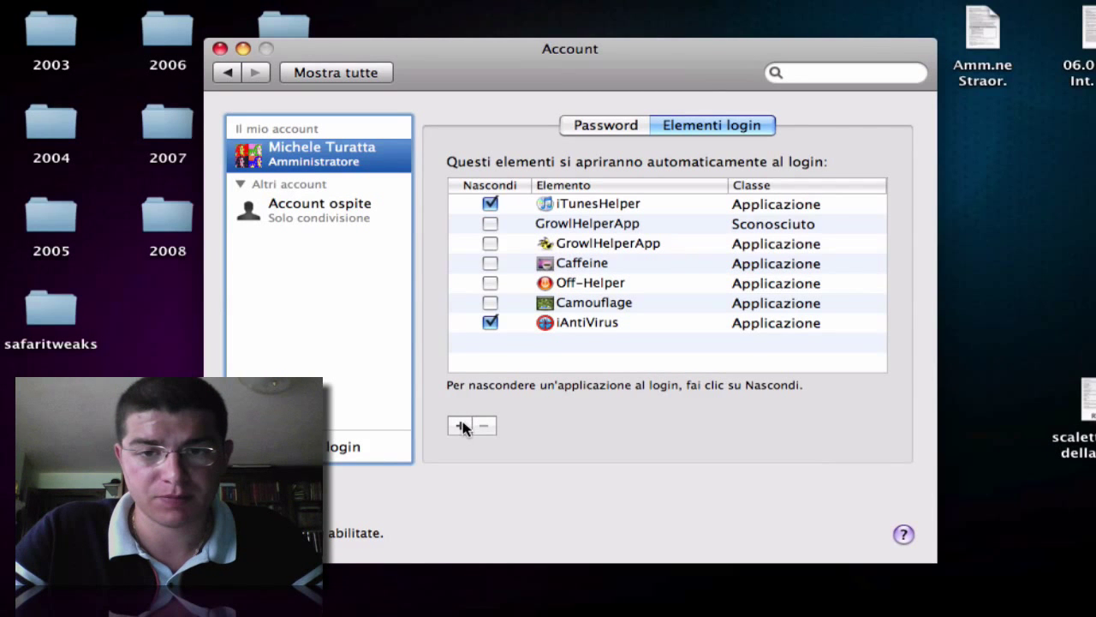
left_click(458, 425)
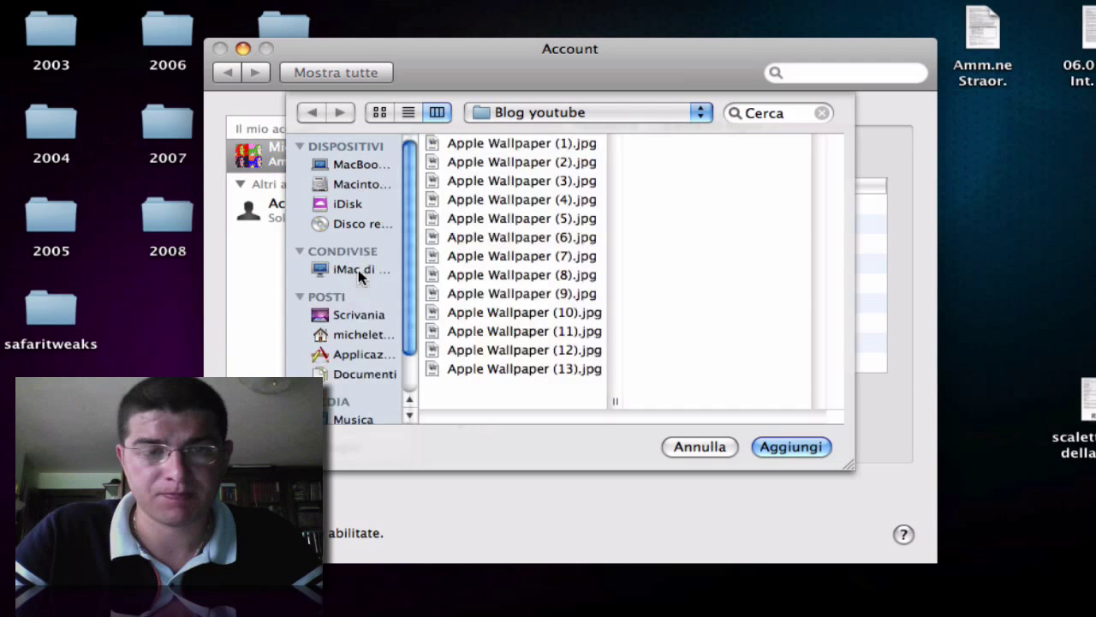
left_click(360, 271)
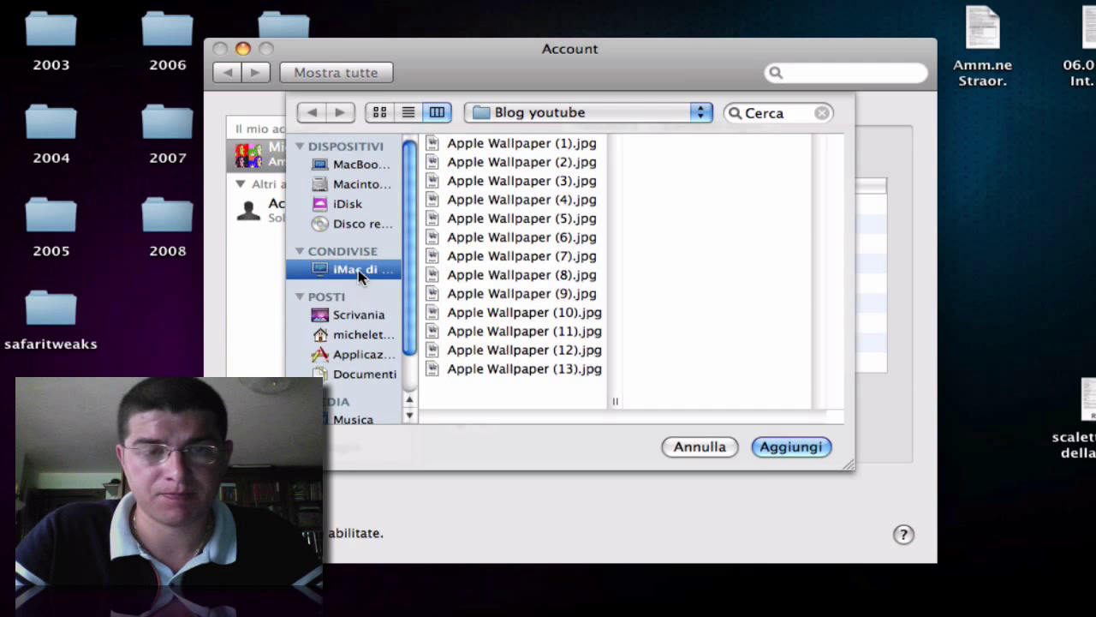
left_click(356, 315)
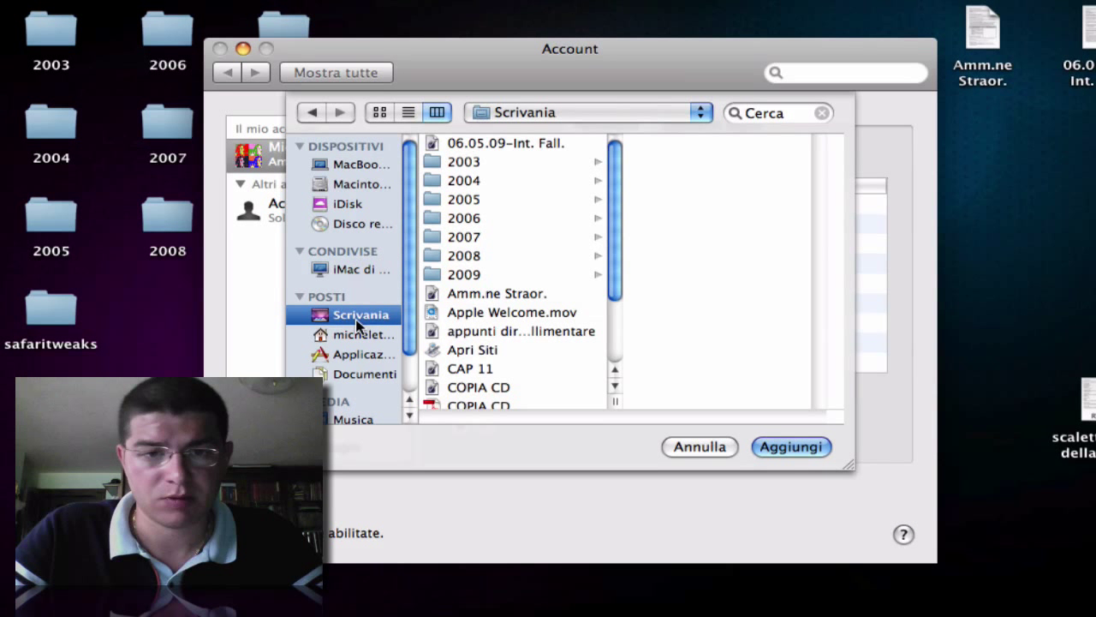
scroll(481, 274, "down", 3)
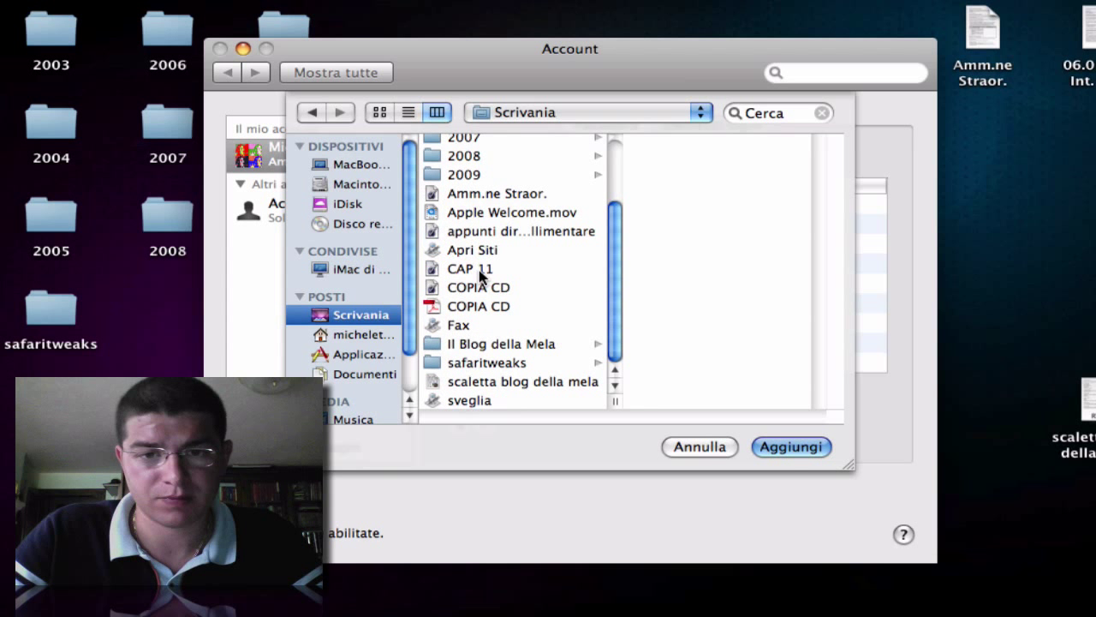
left_click(479, 398)
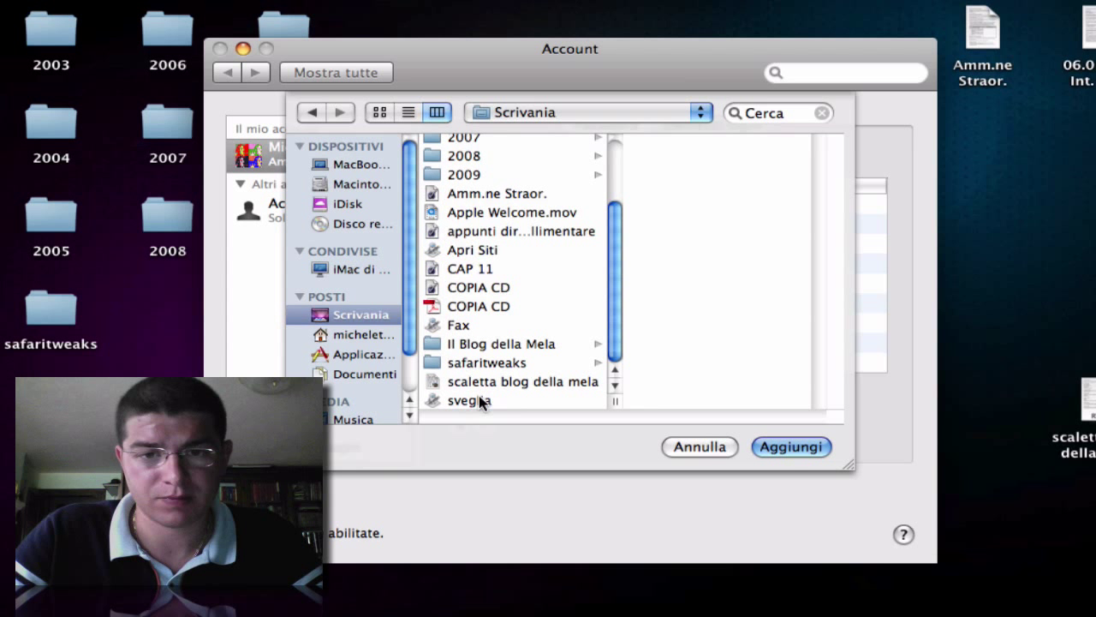
left_click(769, 447)
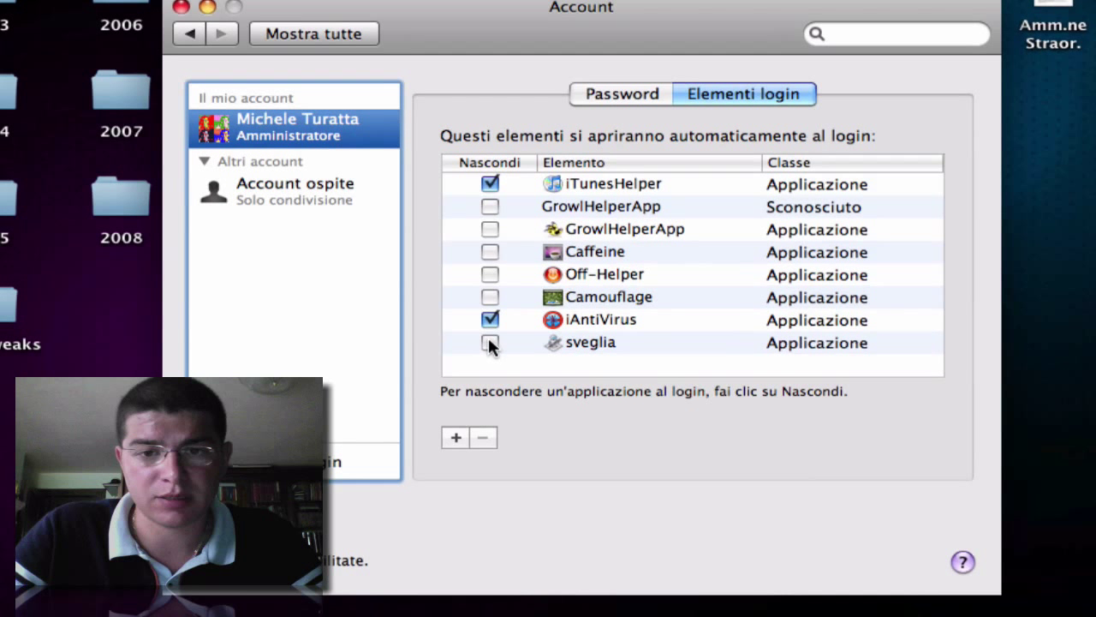
- Tick the Nascondi checkbox so sveglia opens hidden at login
left_click(489, 342)
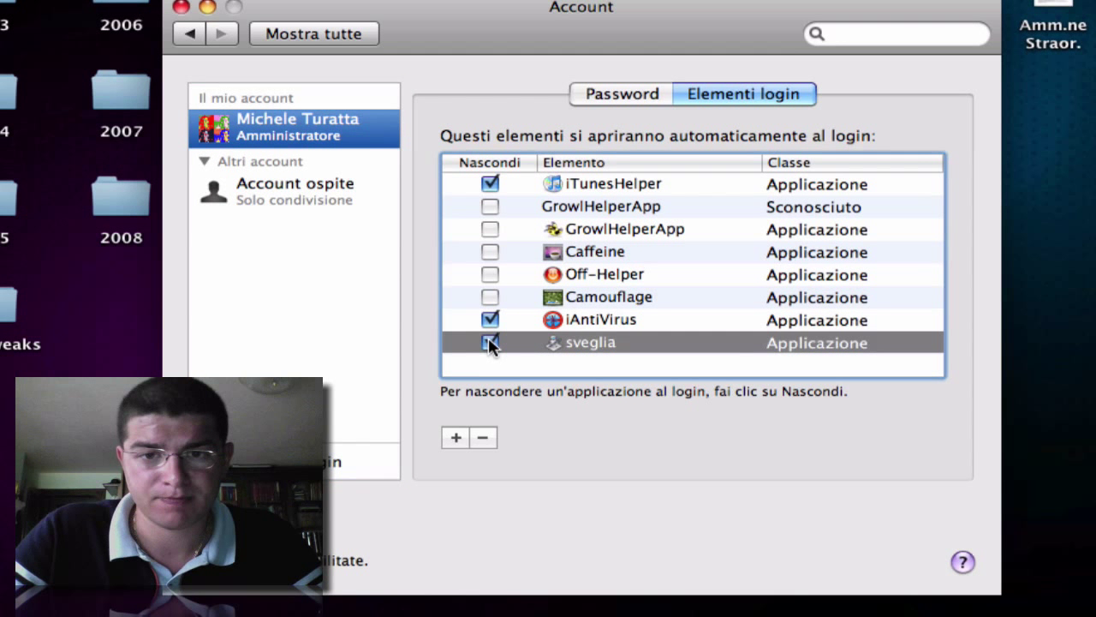
left_click(489, 341)
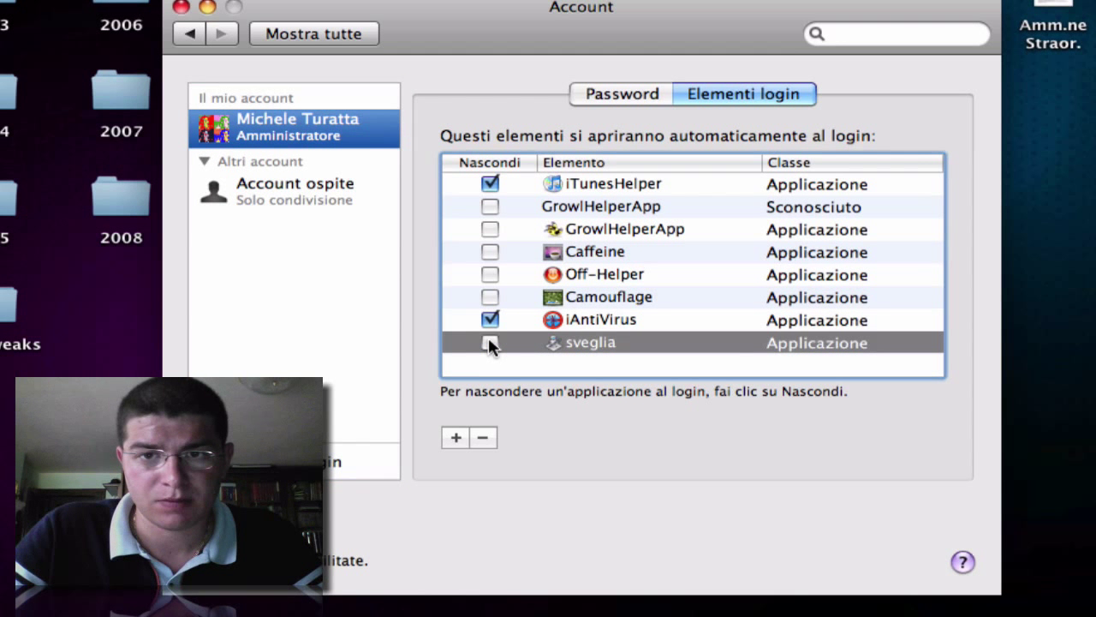
left_click(489, 342)
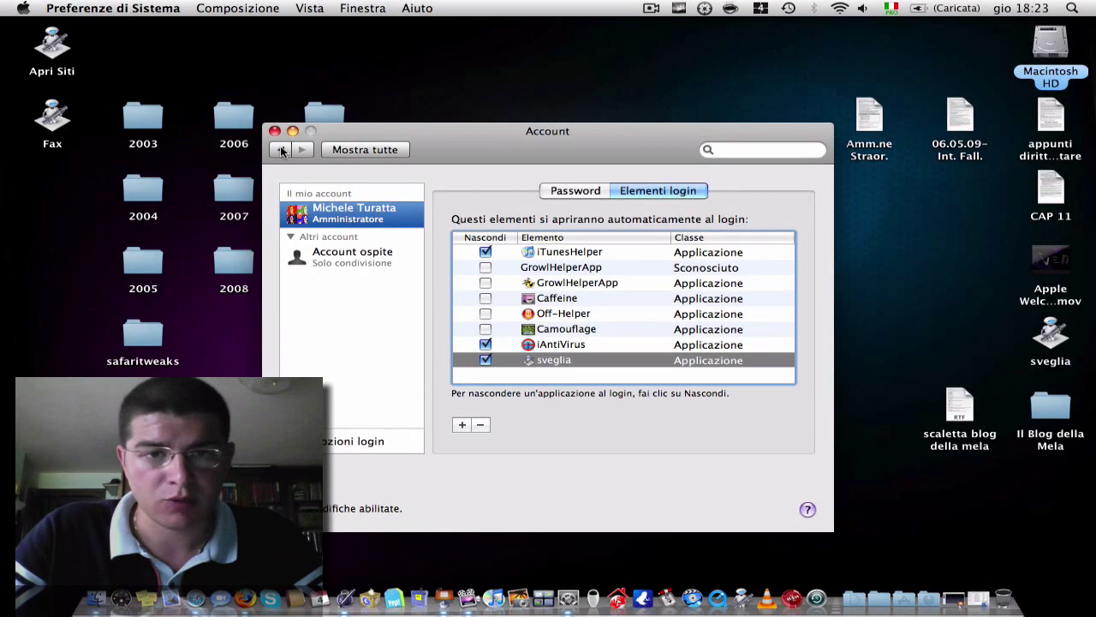
- Return to all preference panes and open Risparmio Energia
left_click(282, 151)
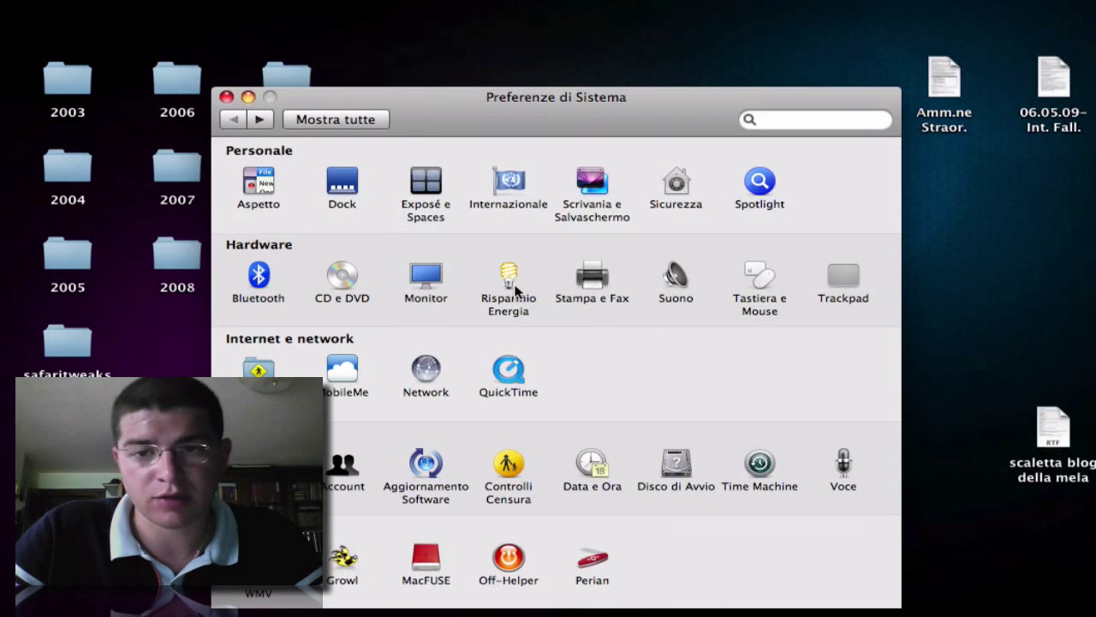
left_click(517, 291)
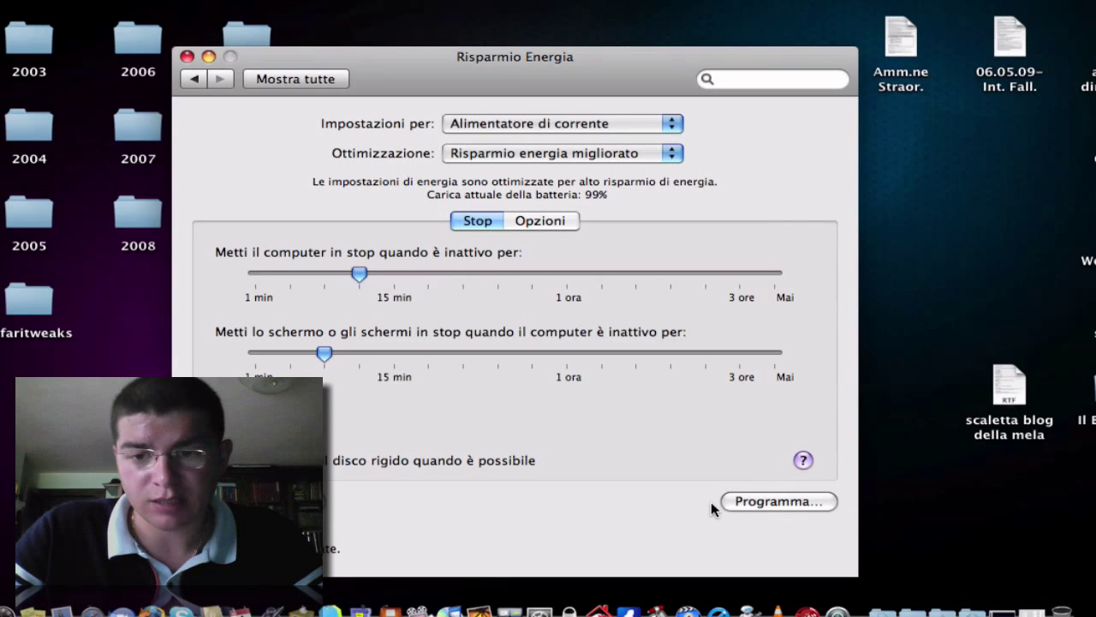
- Schedule 'Avvia o riattiva' for Ogni giorno at 08:30 in the Programma options
left_click(751, 502)
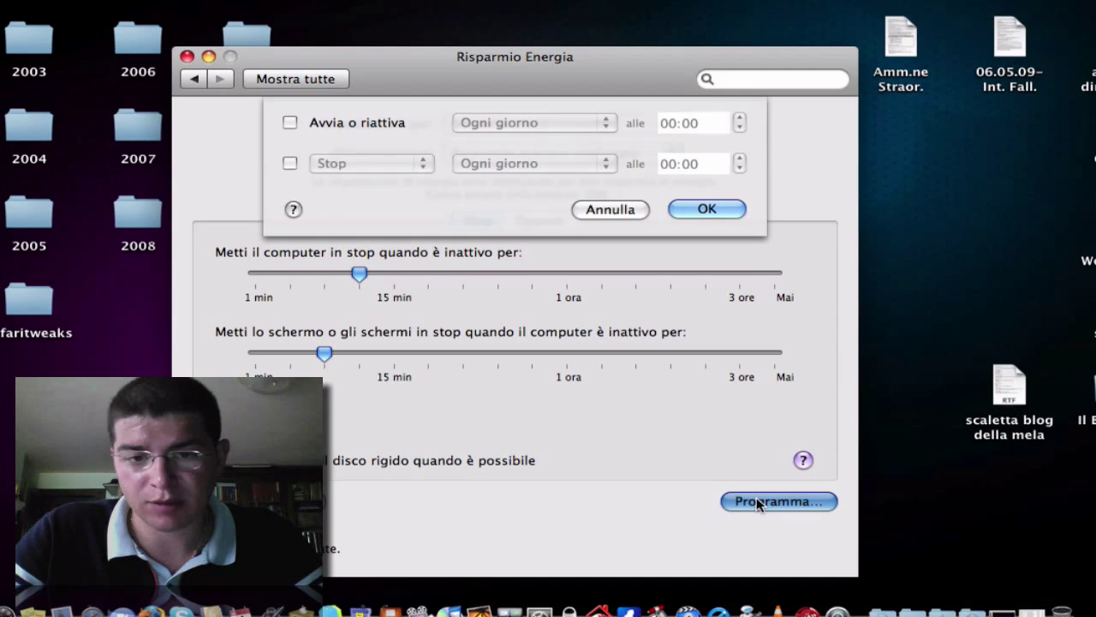
left_click(289, 123)
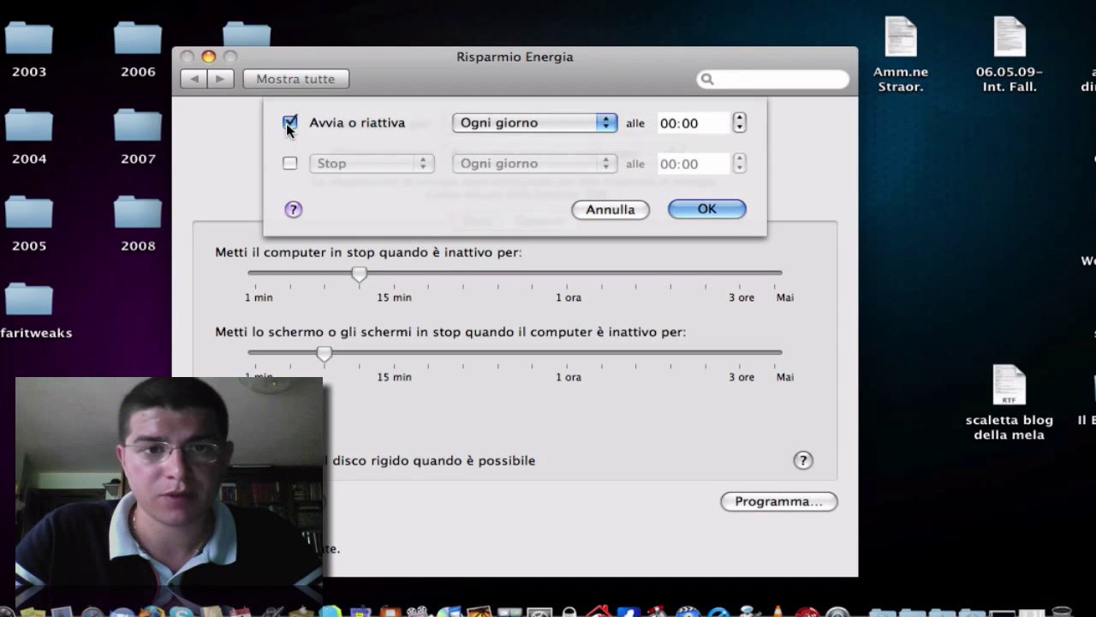
left_click(608, 126)
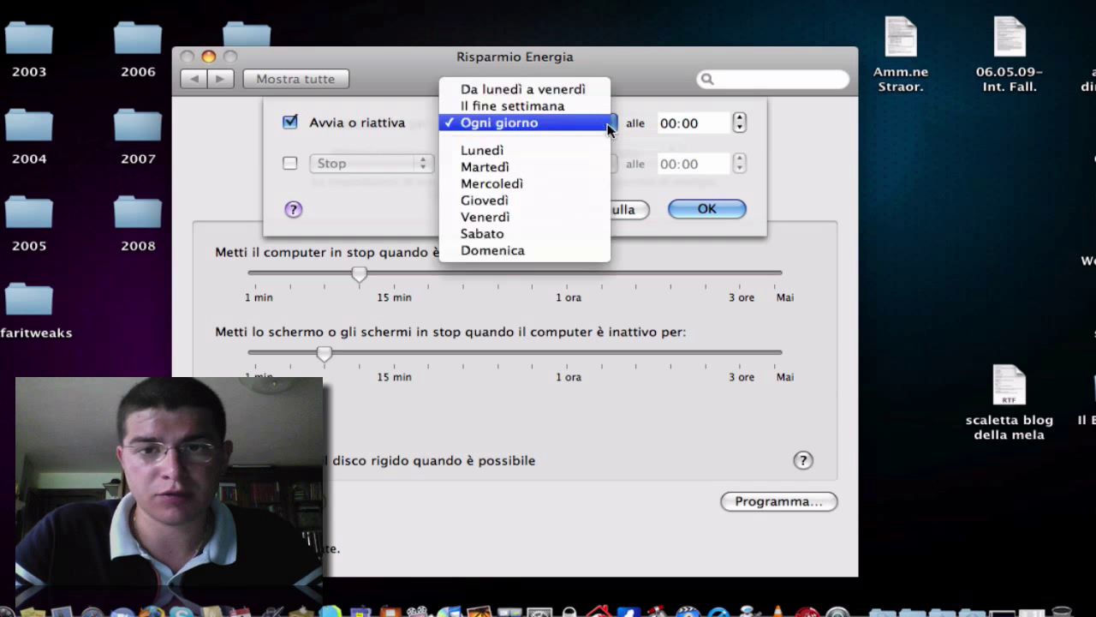
left_click(608, 125)
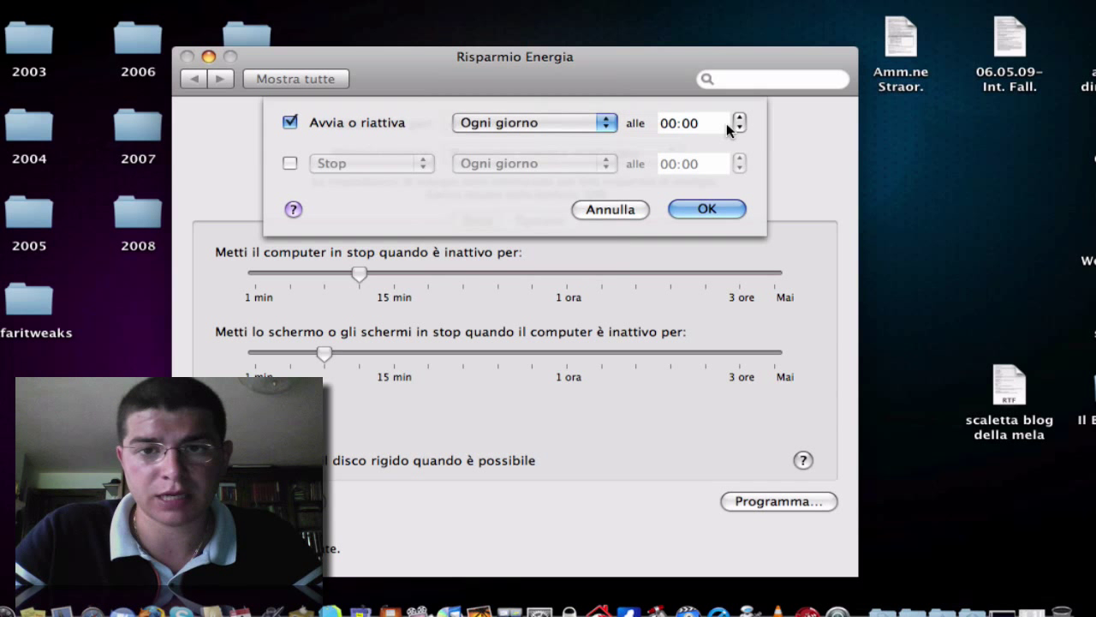
left_click(676, 126)
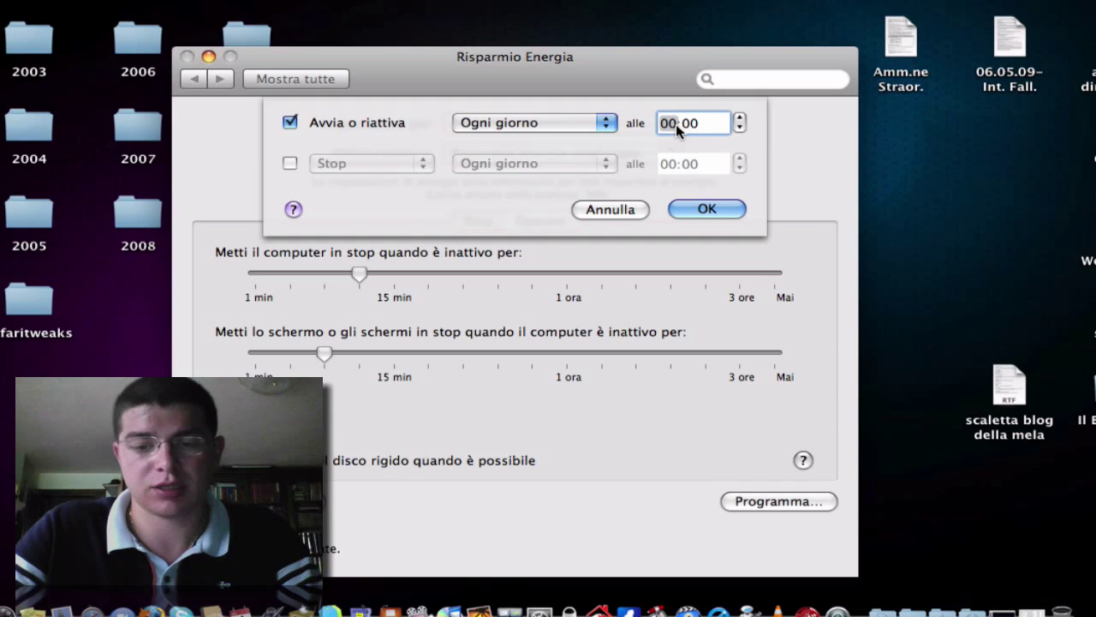
type("8")
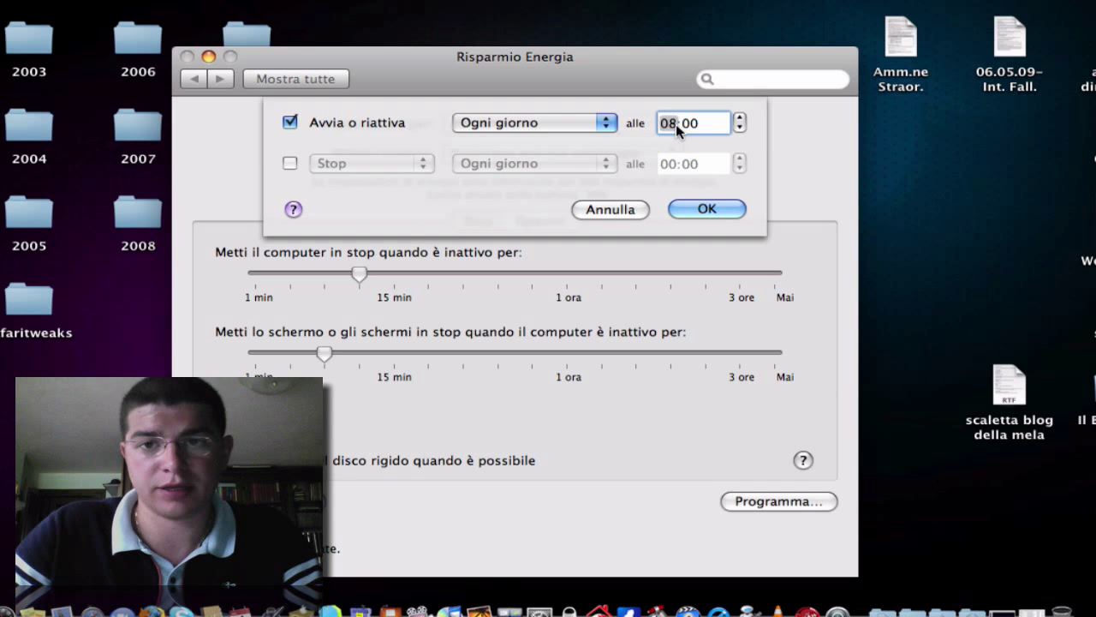
key("Tab")
type("0")
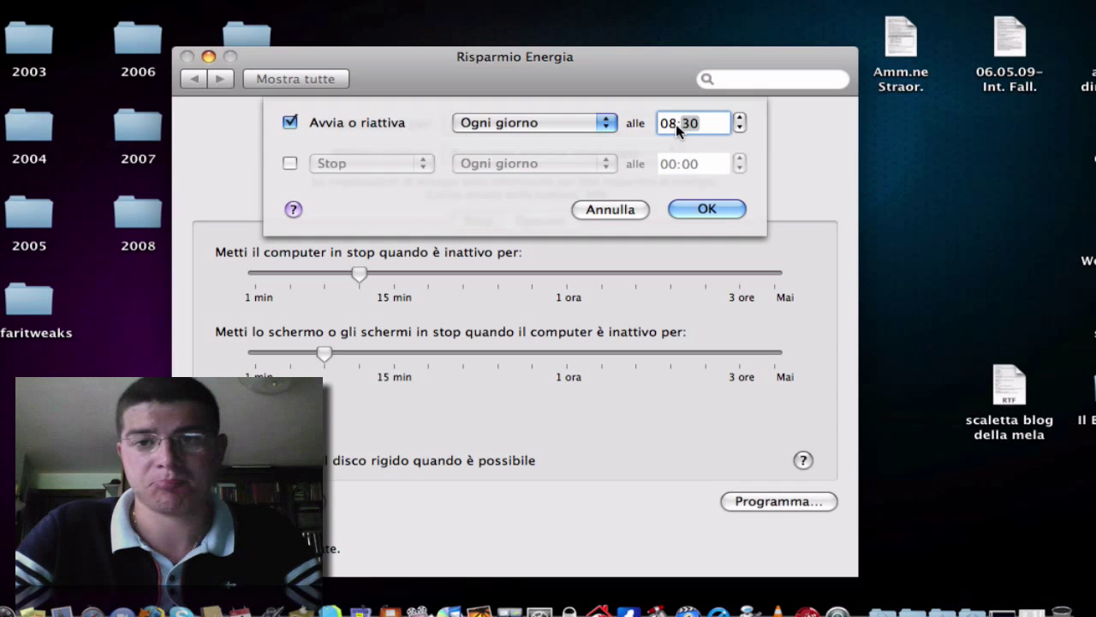
left_click(704, 210)
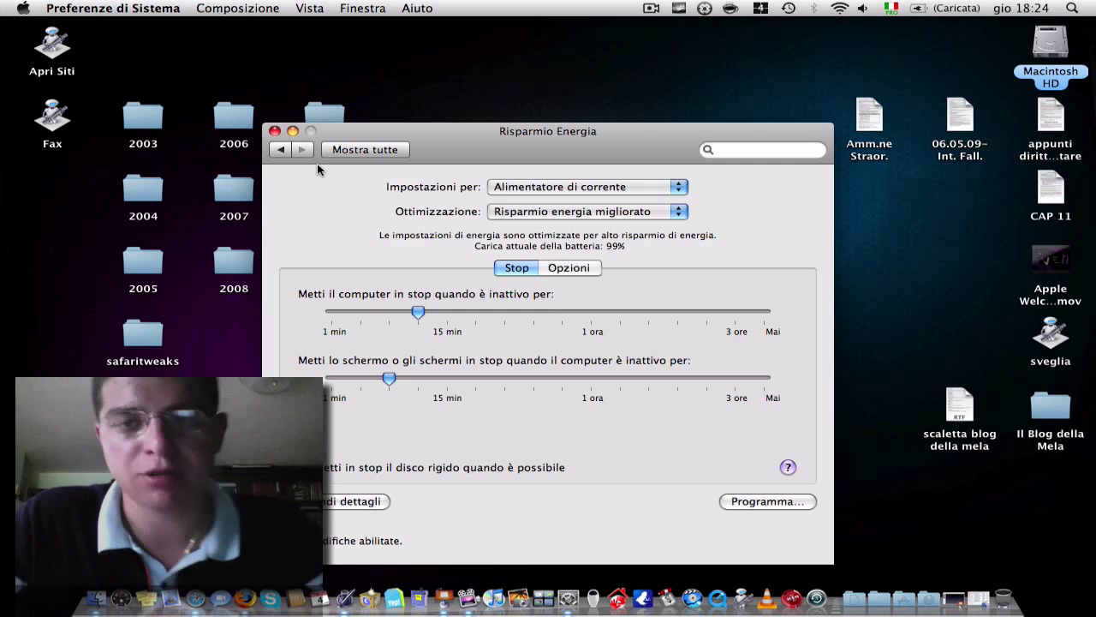
- Close the Risparmio Energia window and switch via Spaces (F8) to the Safari space
left_click(275, 131)
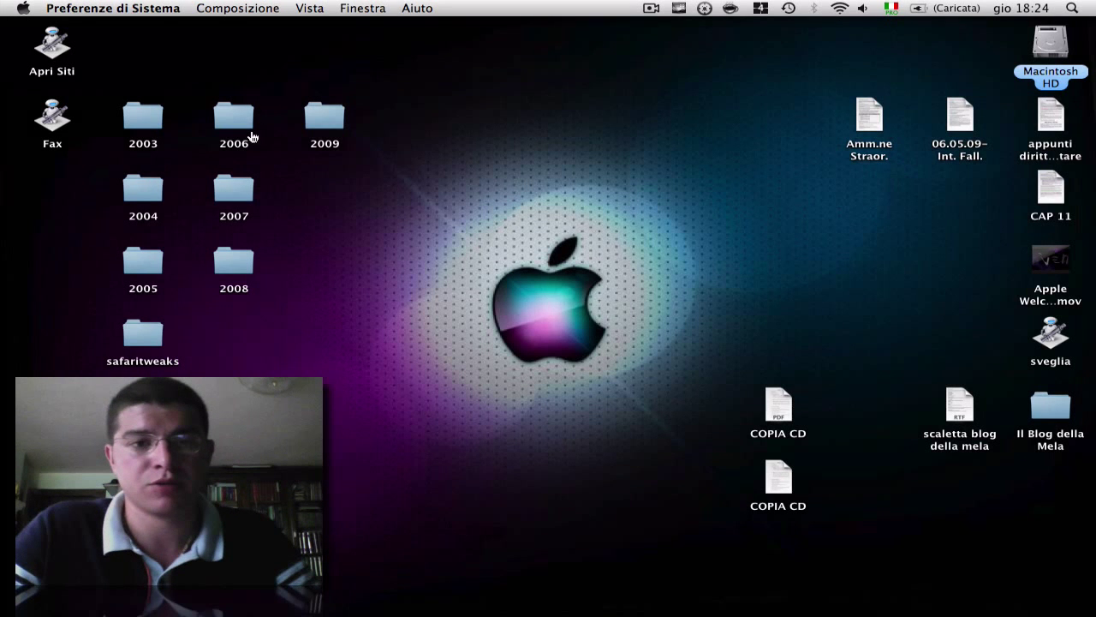
key("F8")
left_click(248, 153)
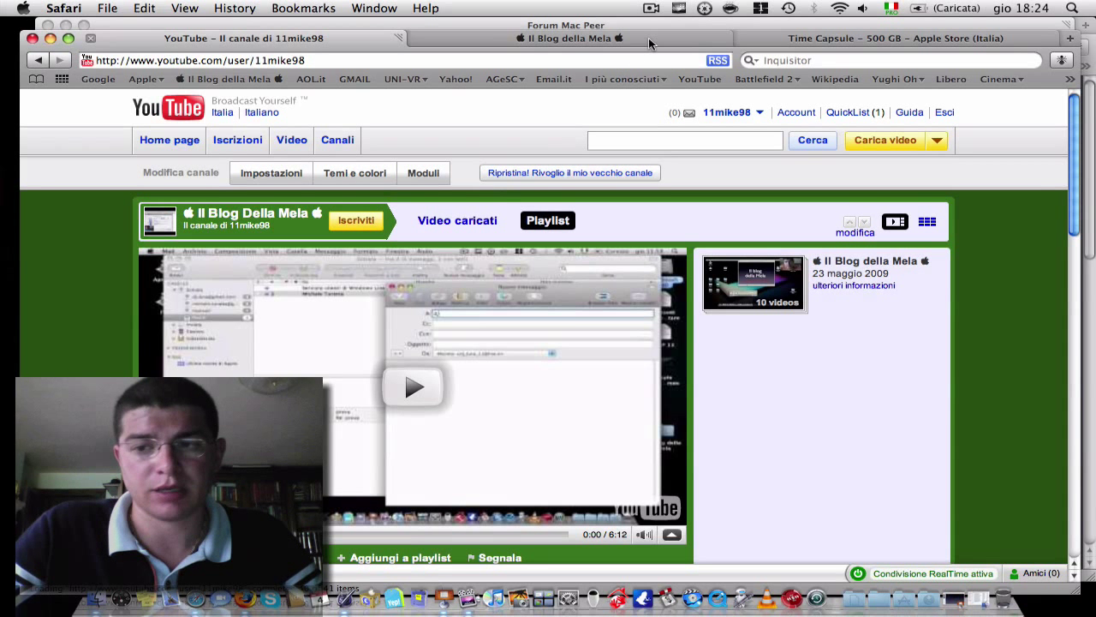
- Switch to the Il Blog della Mela tab and scroll the Benvenuto page down to the YouTube widget
scroll(674, 36, "down", 4)
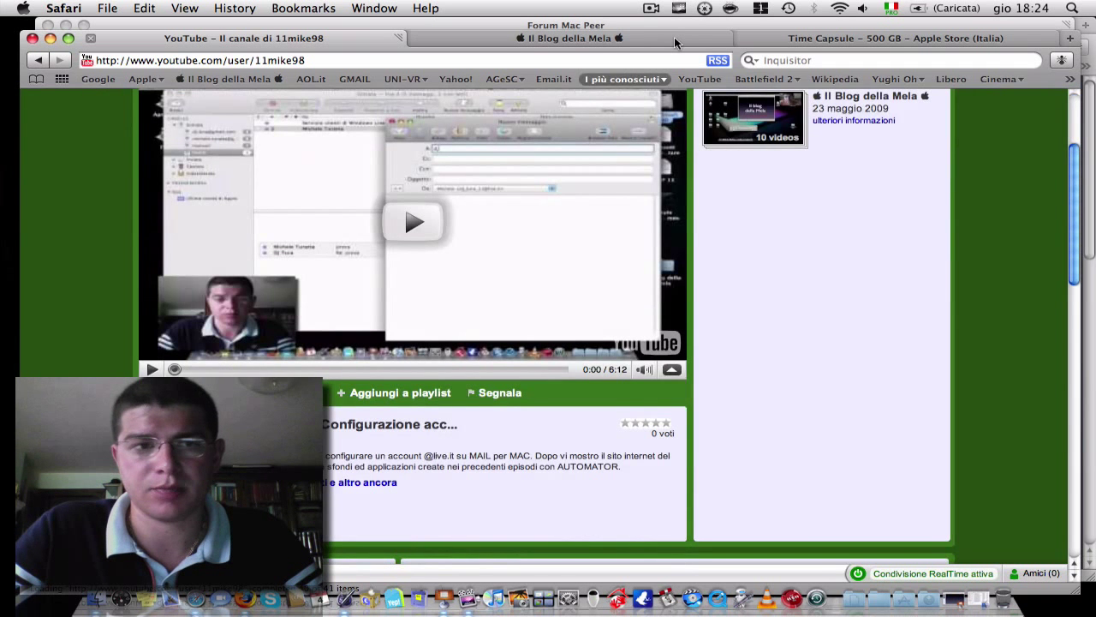
left_click(674, 37)
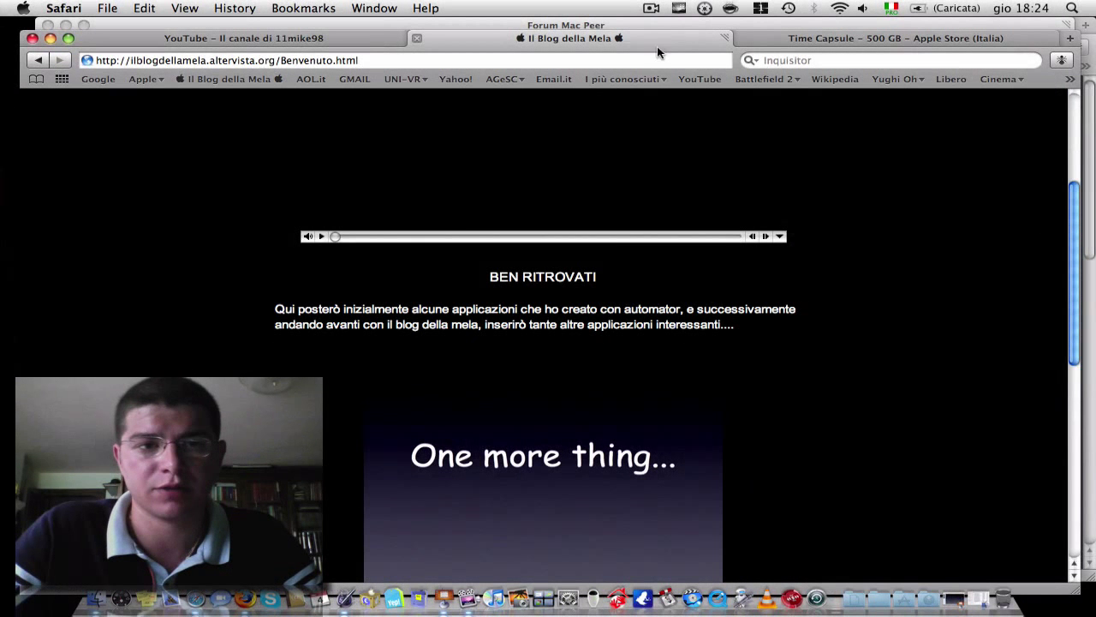
scroll(487, 383, "up", 1)
scroll(487, 389, "up", 3)
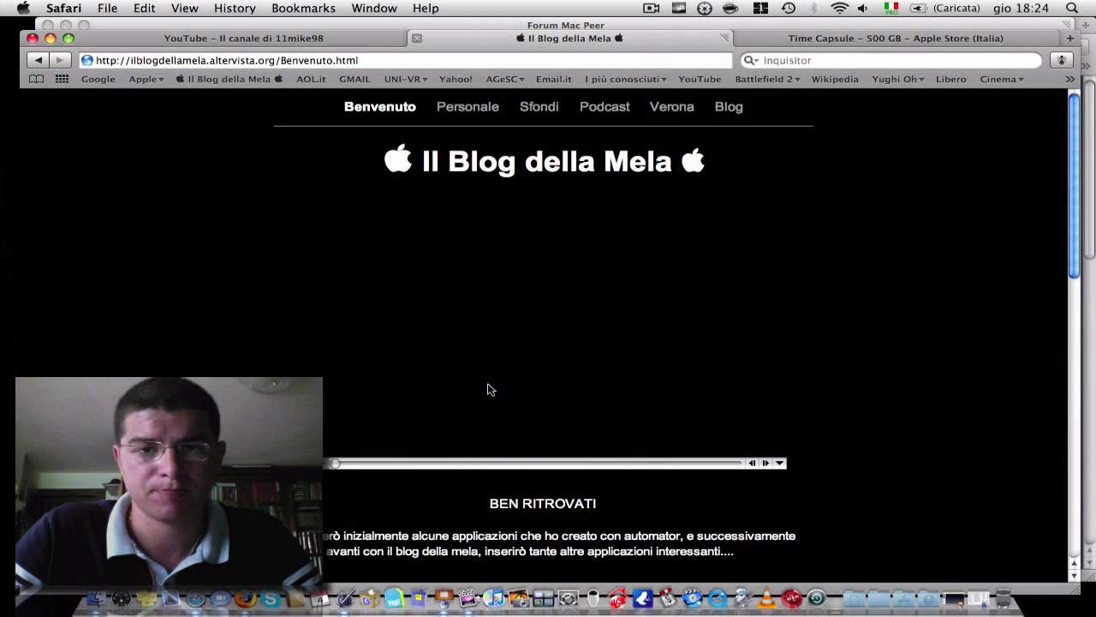
scroll(487, 389, "down", 10)
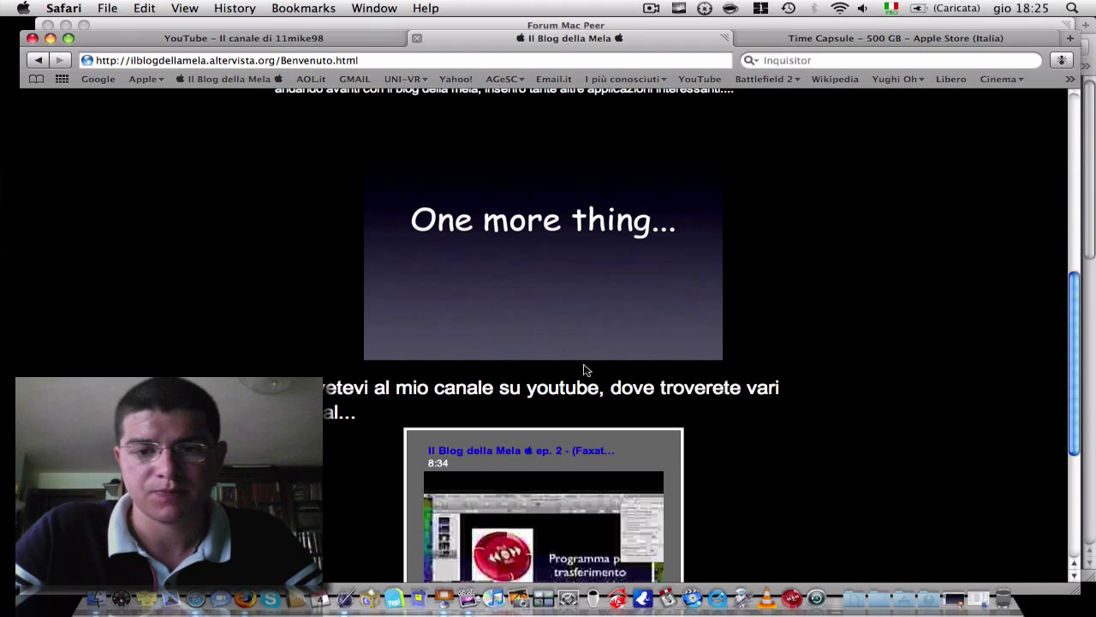
scroll(820, 438, "down", 4)
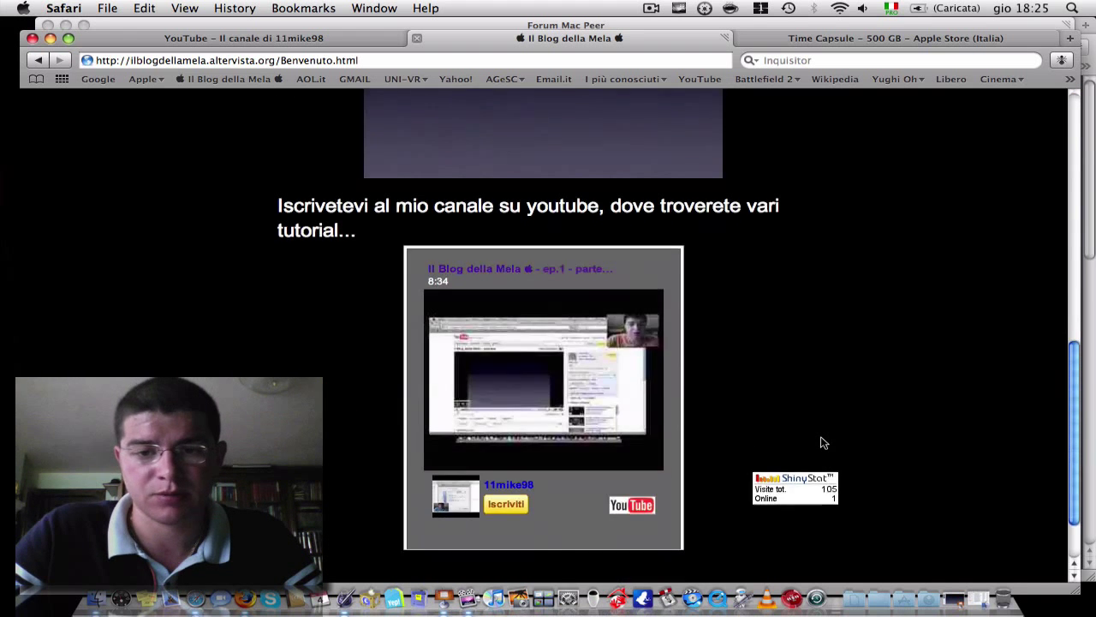
scroll(821, 437, "down", 2)
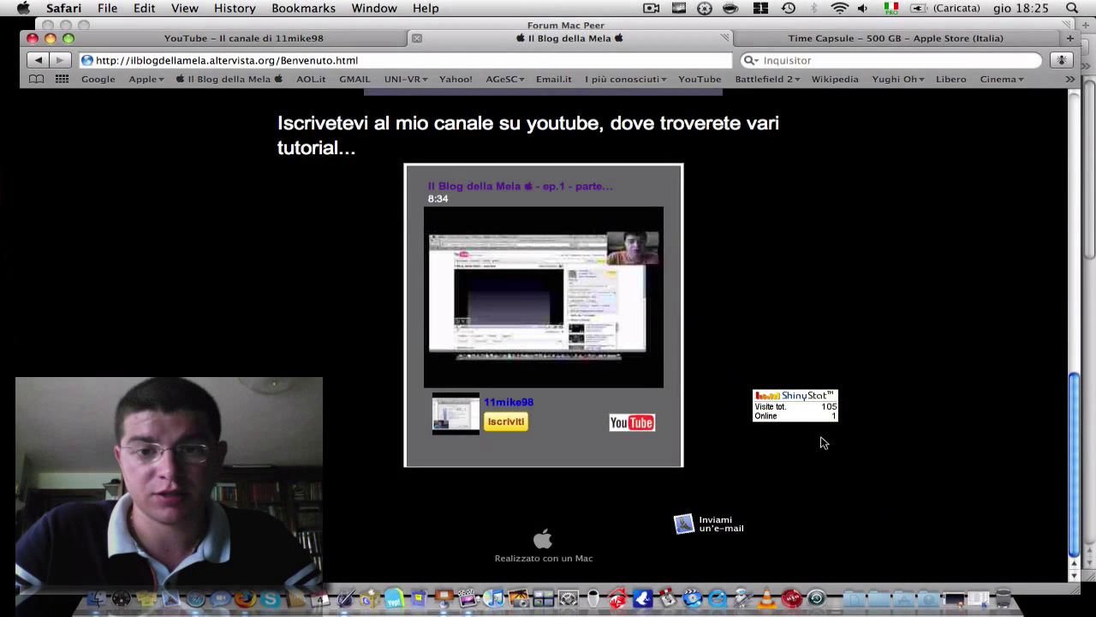